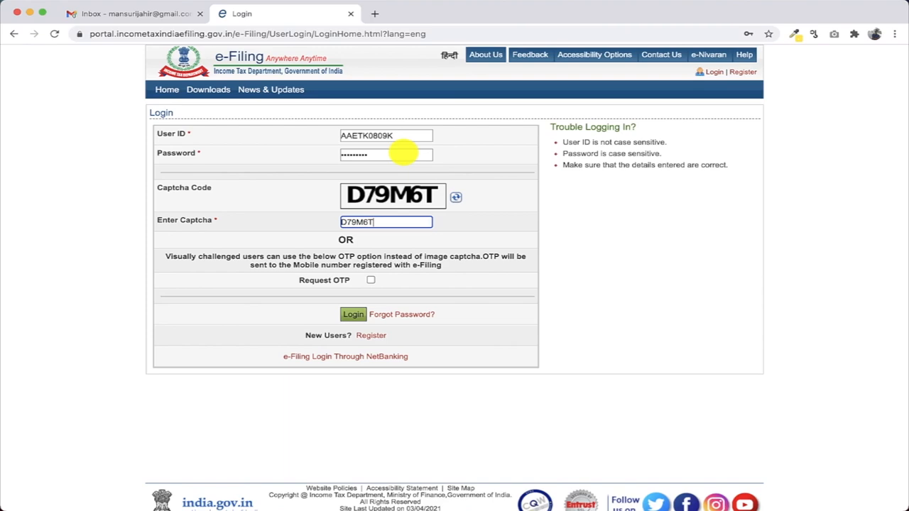
Log in and choose FORM NO.10A under Income Tax Forms for AY 2022-23, Original online filing
click(354, 314)
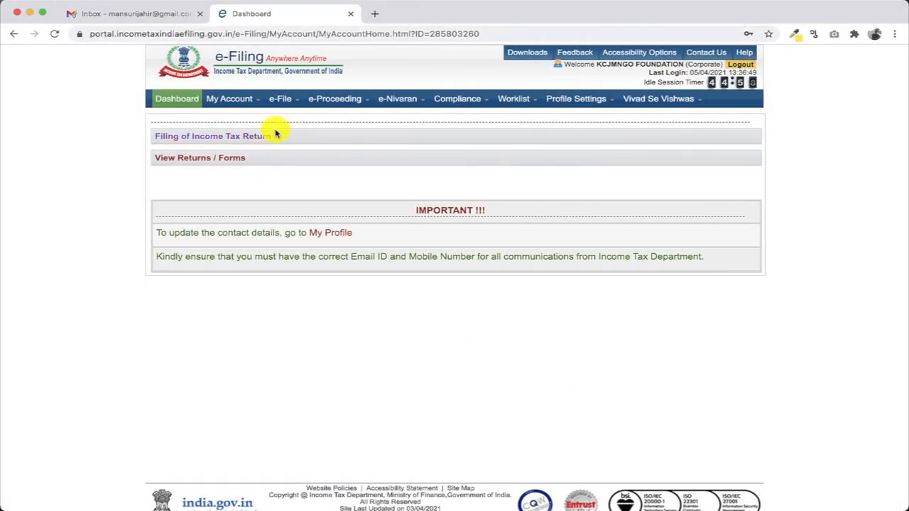
mouse_move(278, 101)
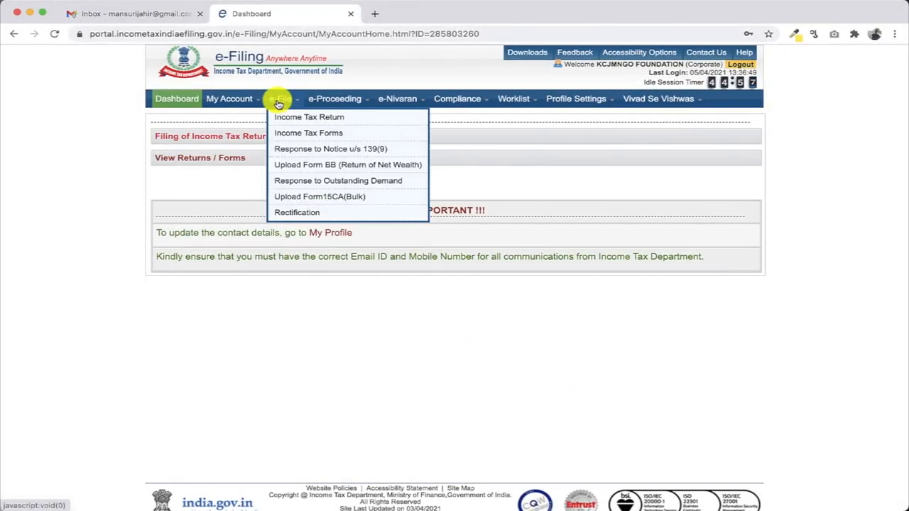
click(295, 133)
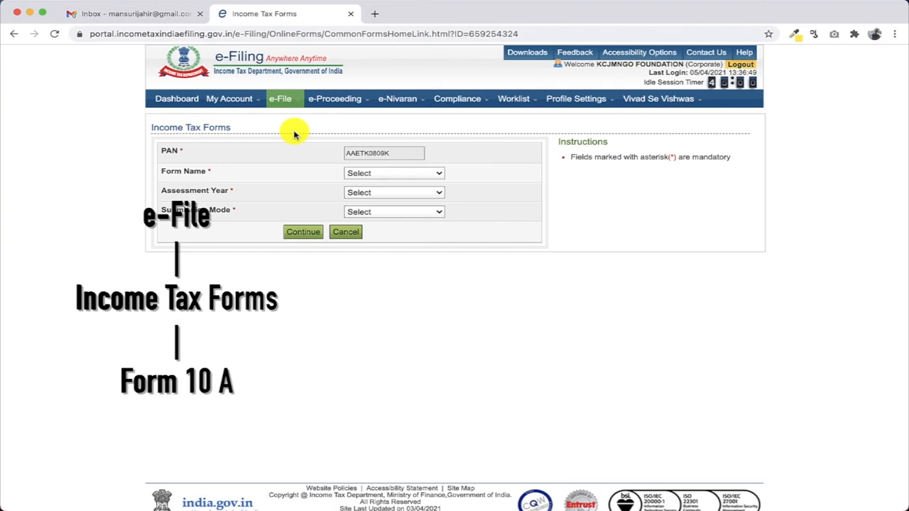
click(416, 180)
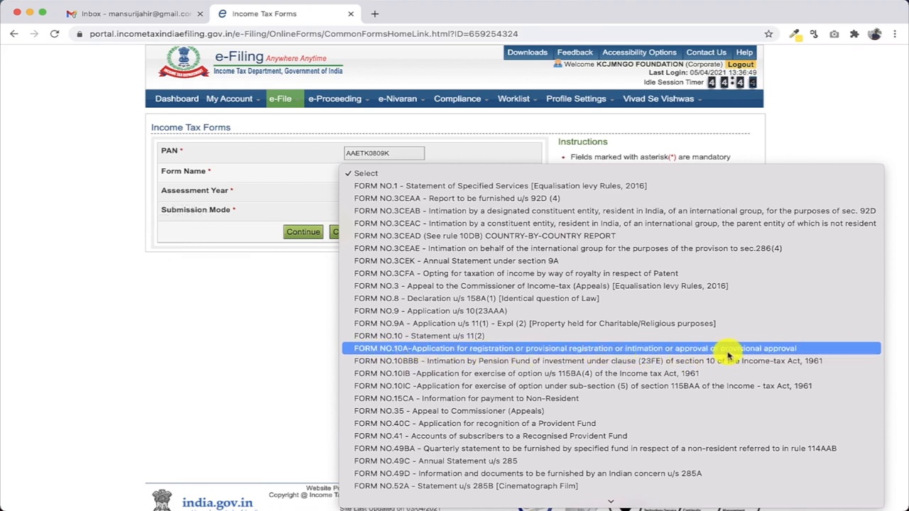
click(783, 352)
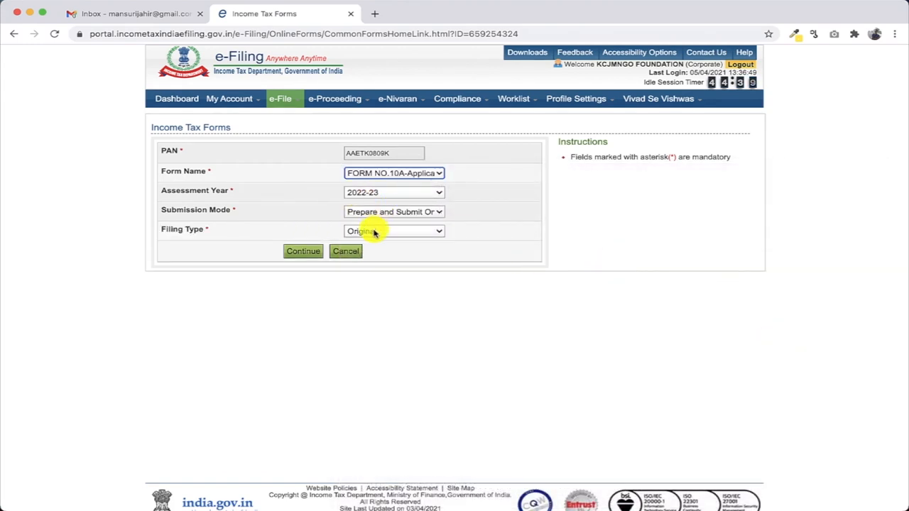
click(302, 252)
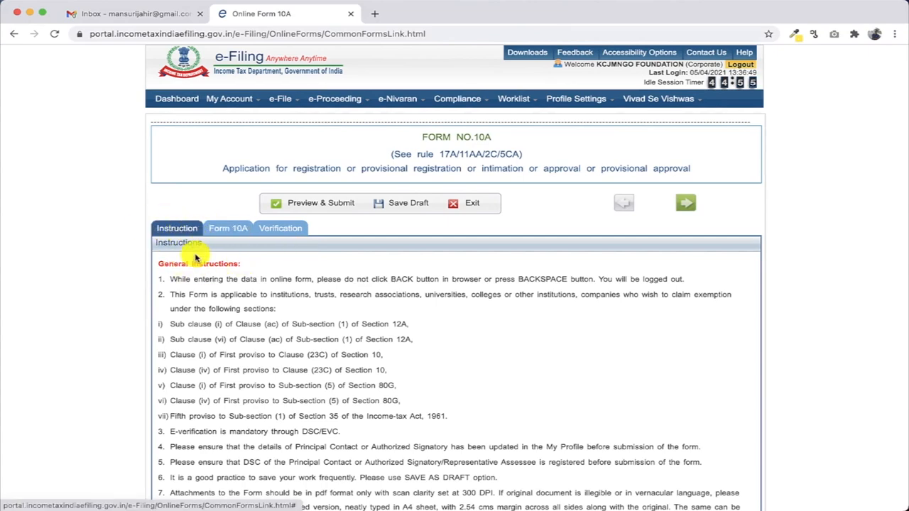
Read the general instructions, then load the Form 10A fields with the prefilled PAN, name and address
scroll(197, 260, down, 3)
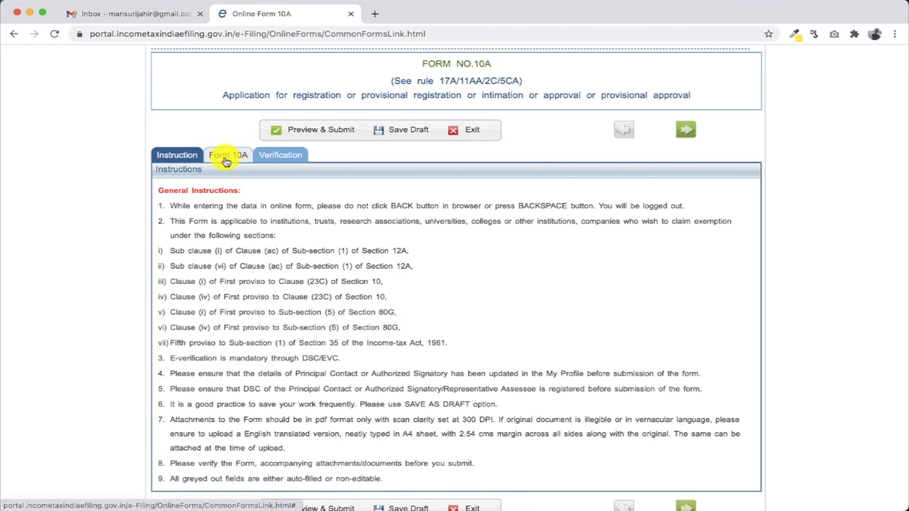
click(226, 156)
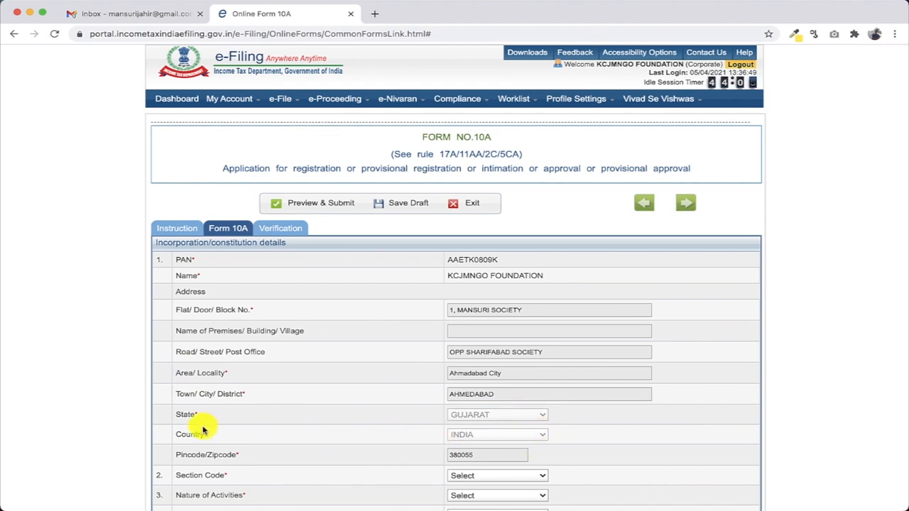
Scroll down to Section Code and expand its dropdown list
scroll(203, 428, down, 1)
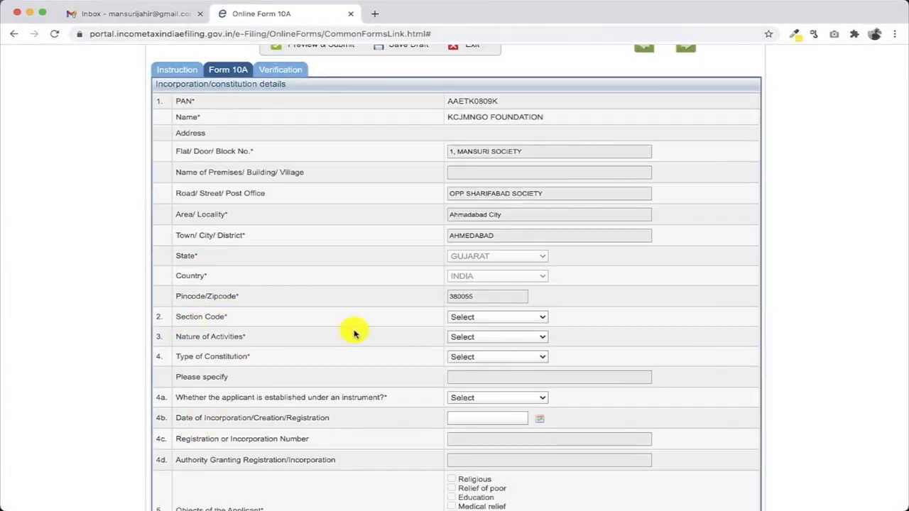
scroll(344, 334, down, 3)
click(535, 110)
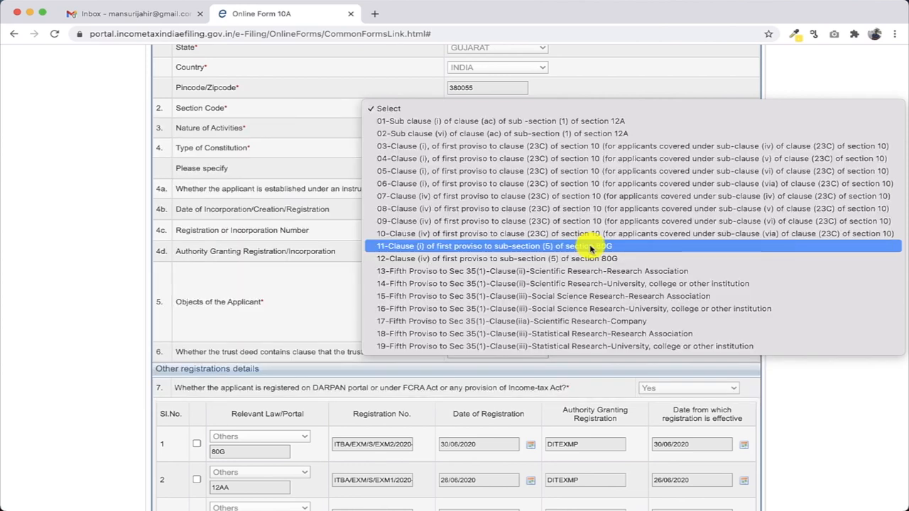
Choose Section Code 01-Sub clause (i) of clause (ac) of section 12A and Nature of Activities Charitable
click(592, 122)
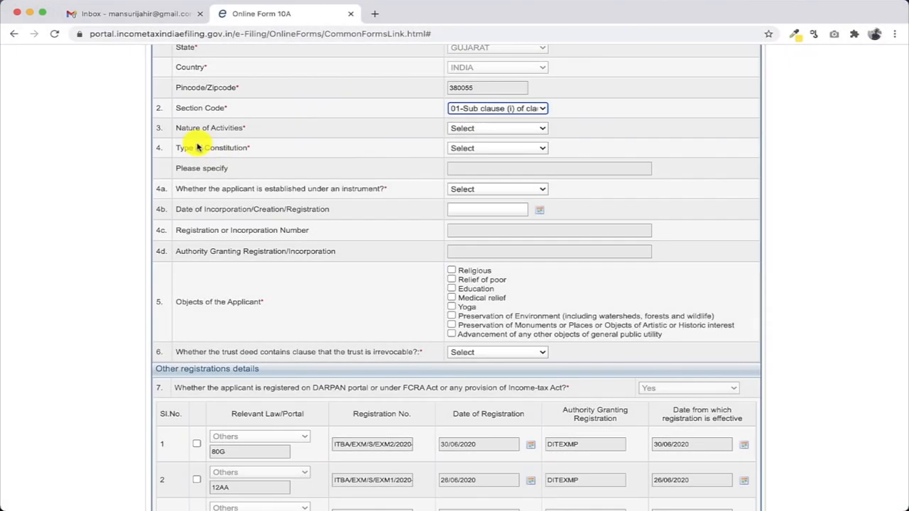
click(509, 130)
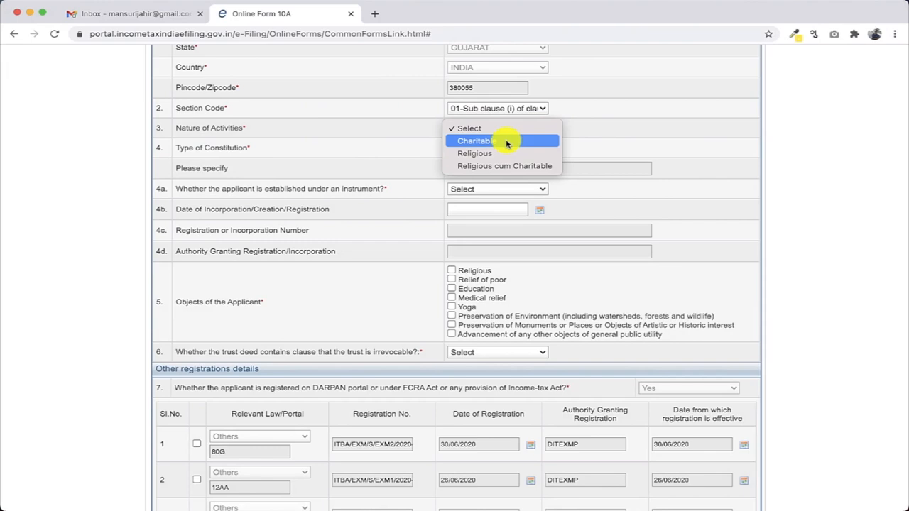
click(506, 141)
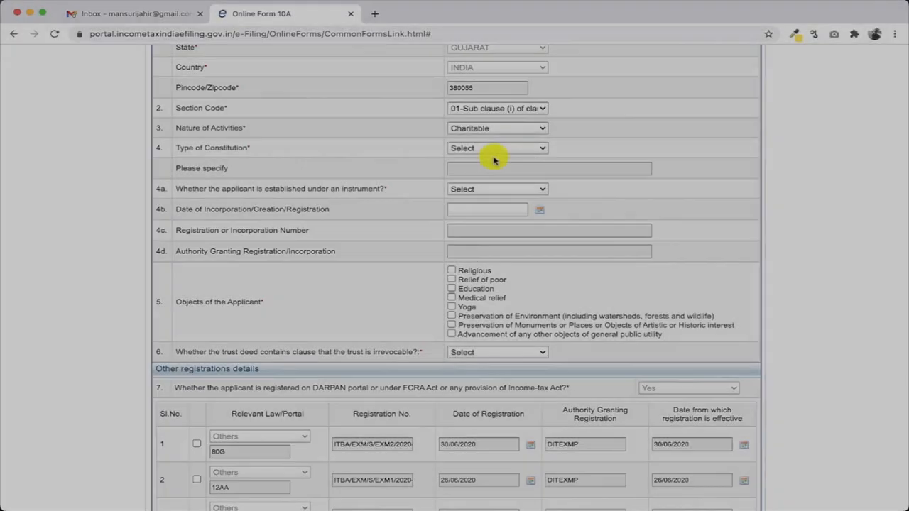
Try Society, Company and Others as Type of Constitution, finally settling on Trust
click(510, 151)
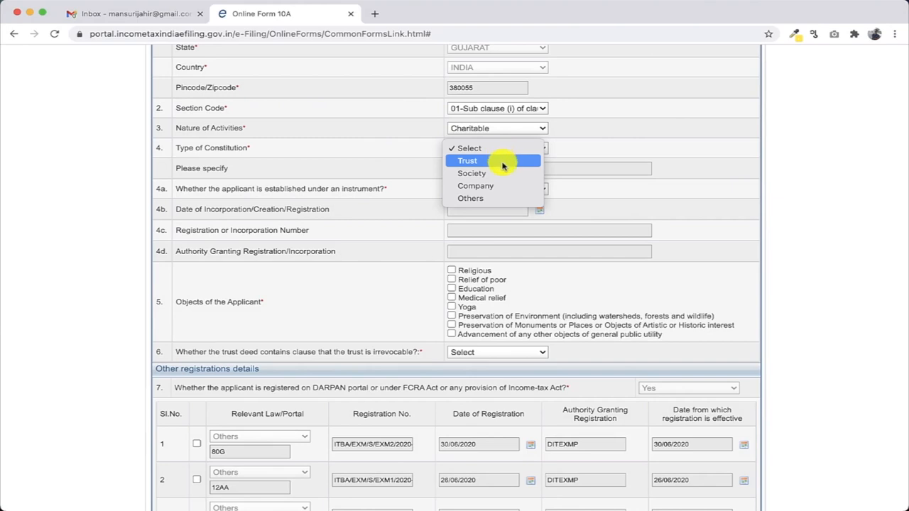
click(503, 162)
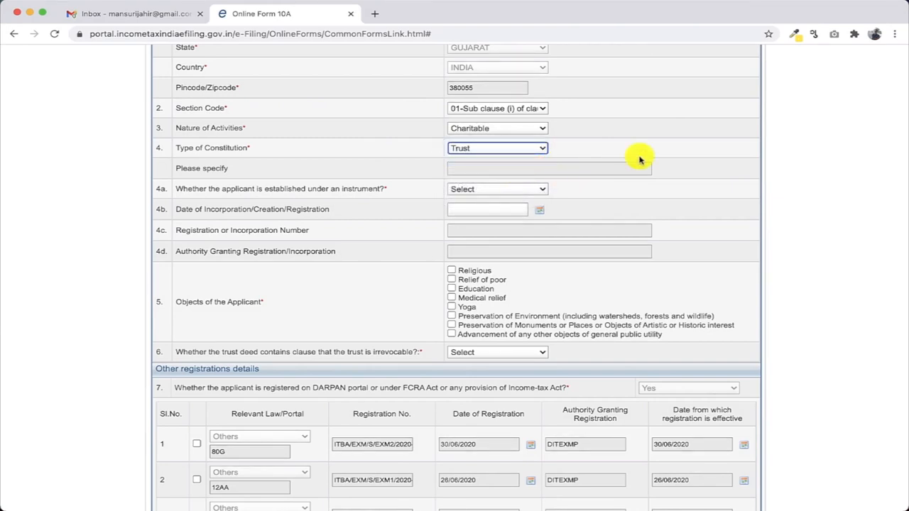
click(504, 147)
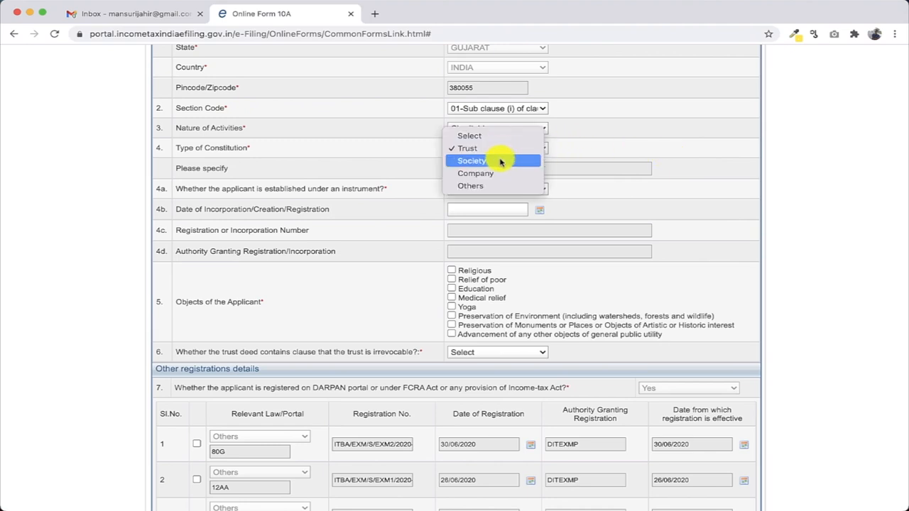
click(500, 163)
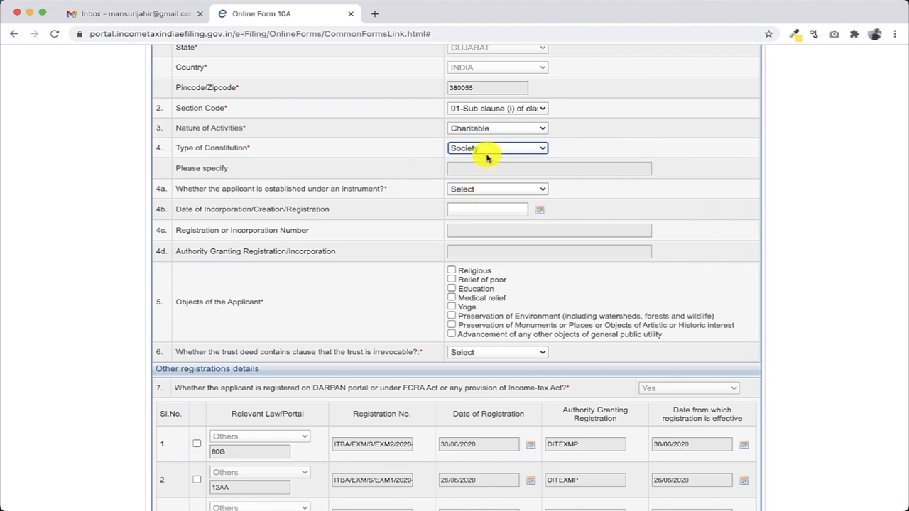
click(486, 152)
click(478, 160)
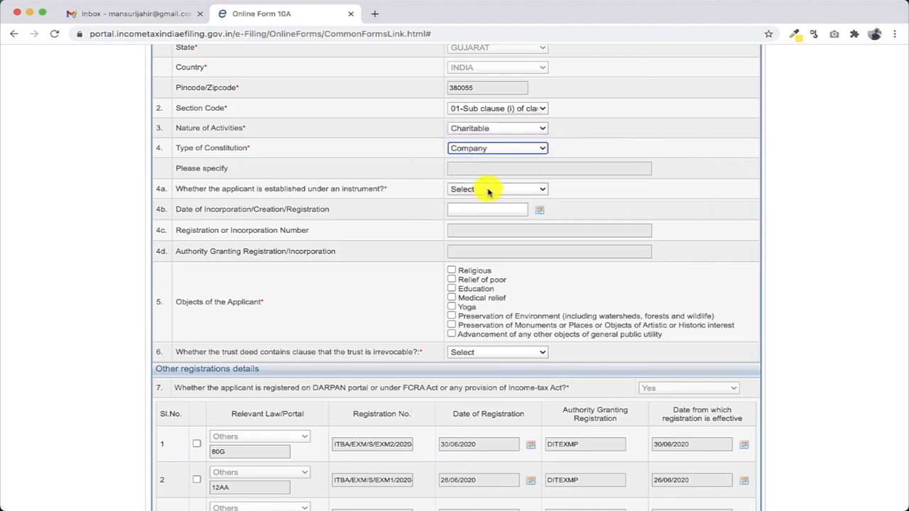
click(490, 150)
click(487, 161)
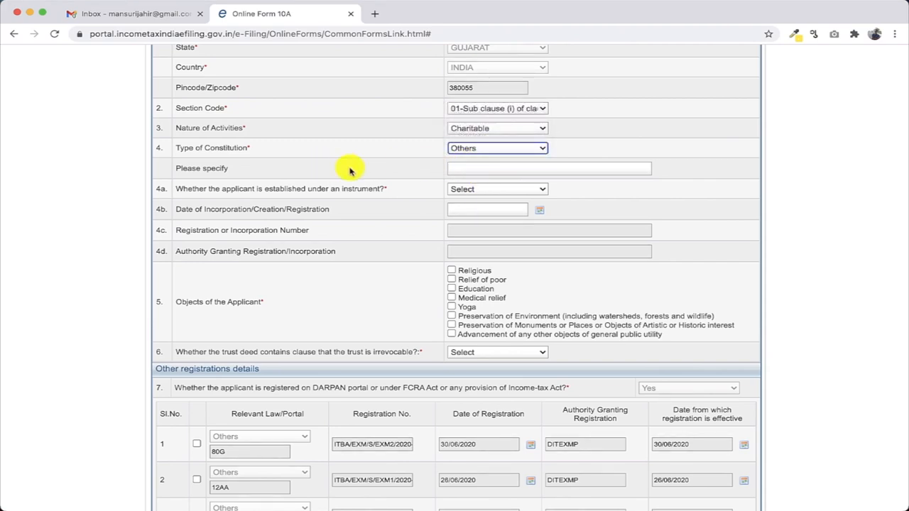
click(531, 149)
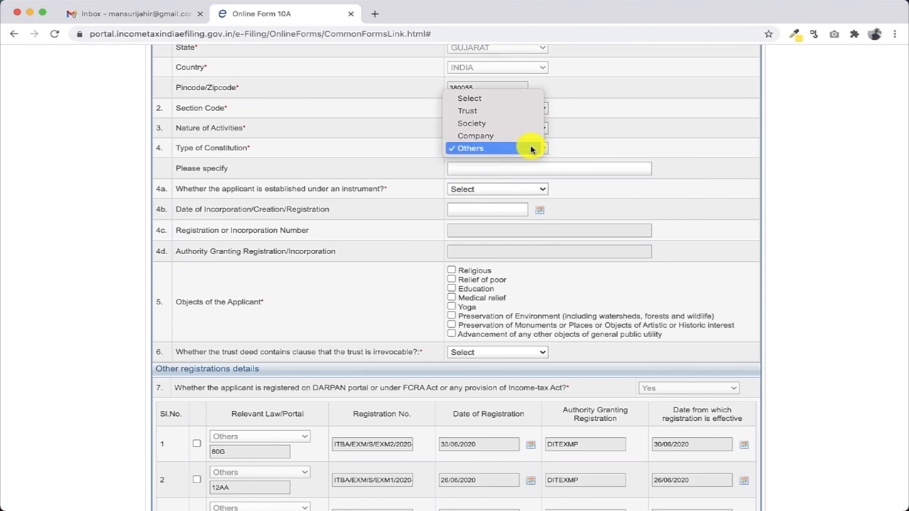
click(517, 111)
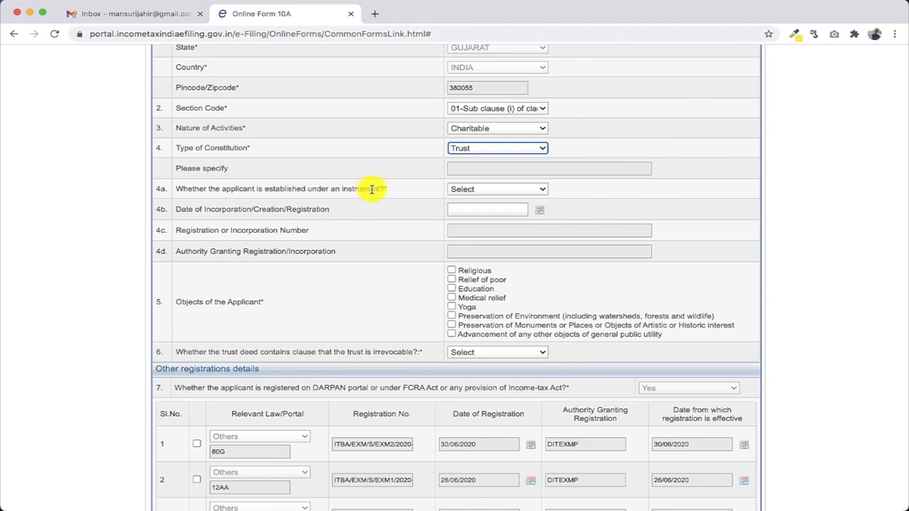
Answer Yes to 4a, then enter incorporation date 08/08/2019, the registration number and Charity Commission
click(527, 190)
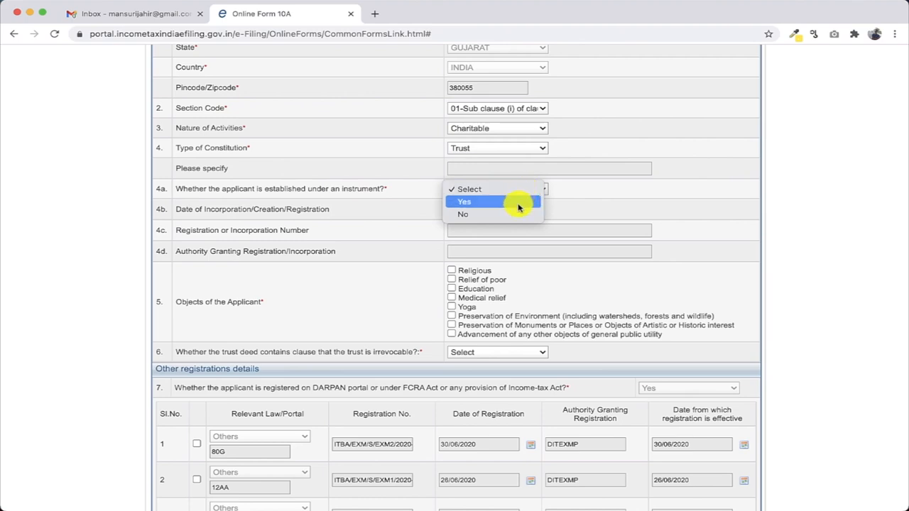
click(519, 205)
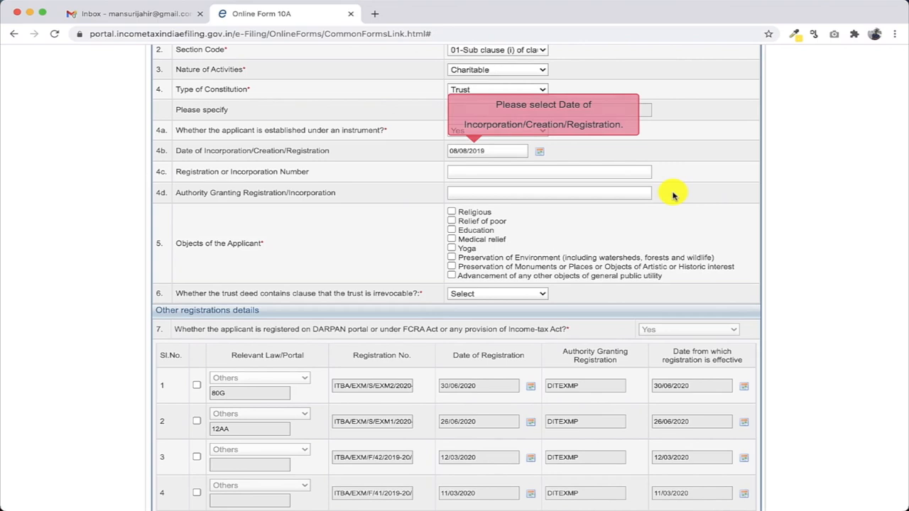
click(499, 168)
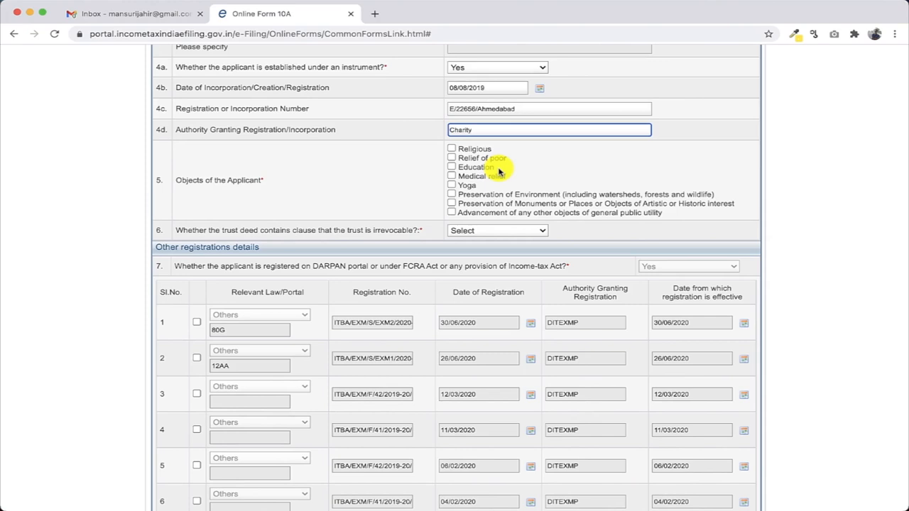
text(Commissioner)
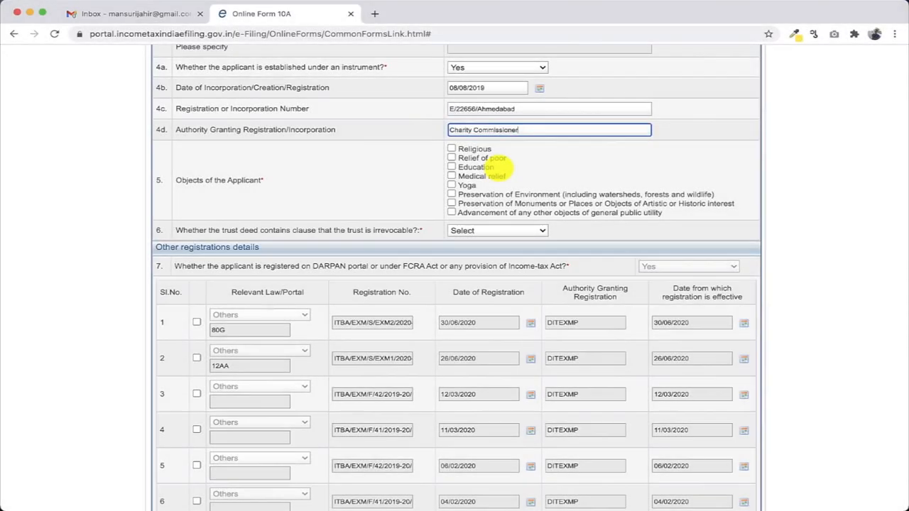
Among the applicant's Objects, tick Education and Advancement of any other objects of general public utility
key(Tab)
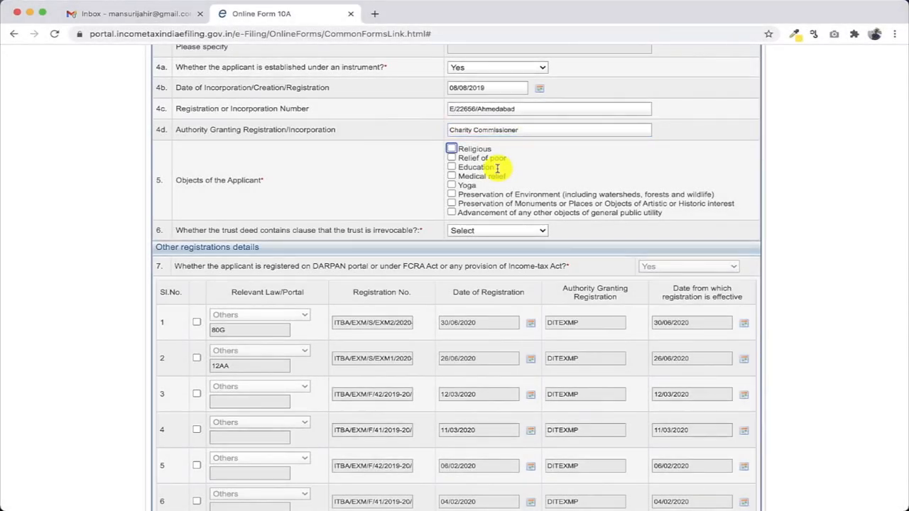
click(451, 167)
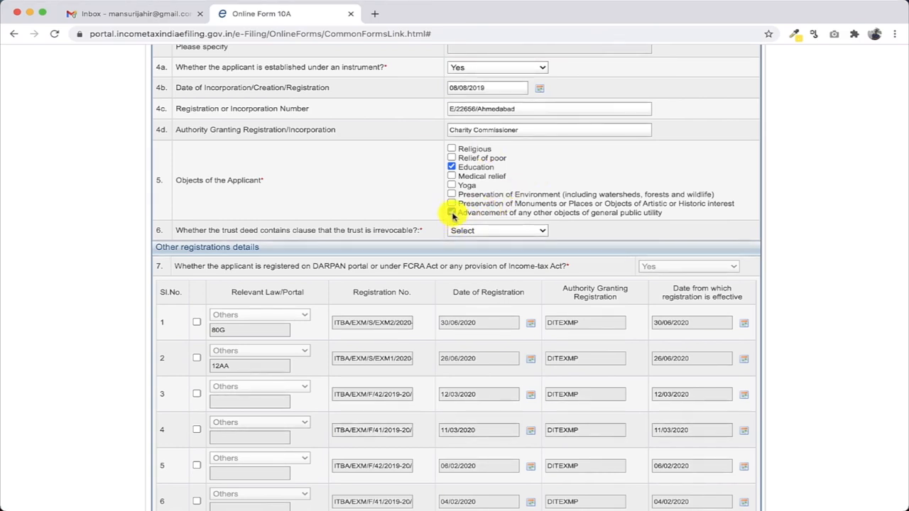
click(452, 213)
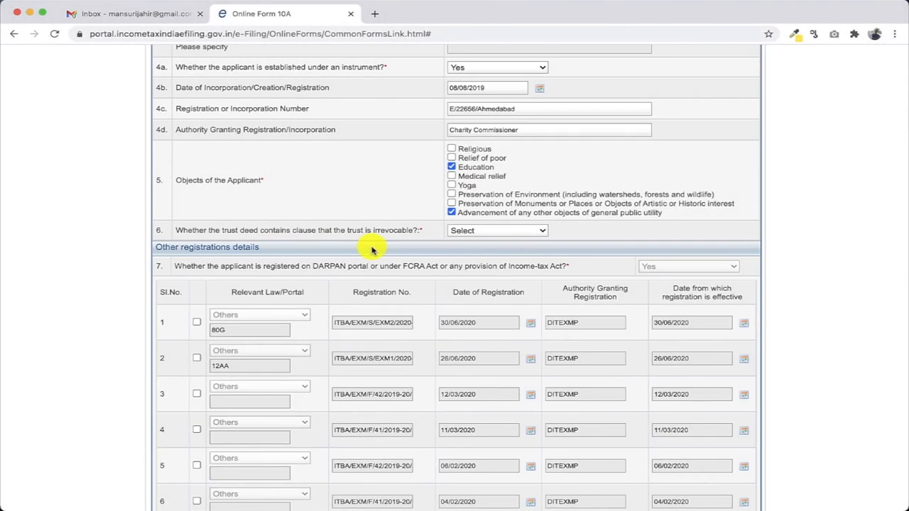
Answer Yes to question 6, confirming the trust deed has an irrevocability clause
click(483, 232)
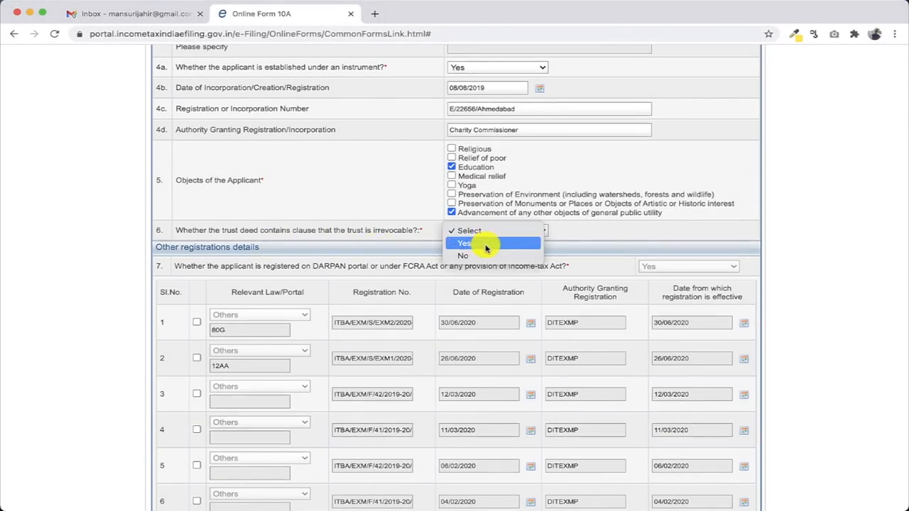
click(485, 245)
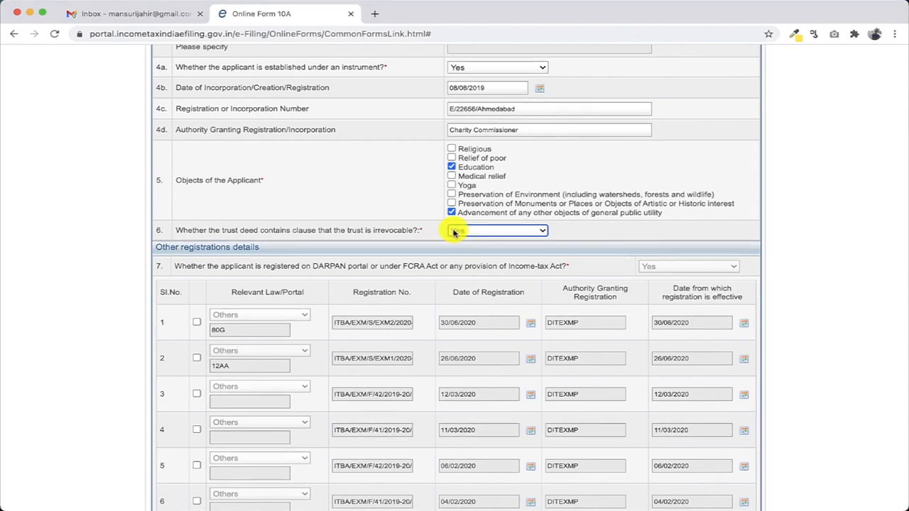
click(524, 232)
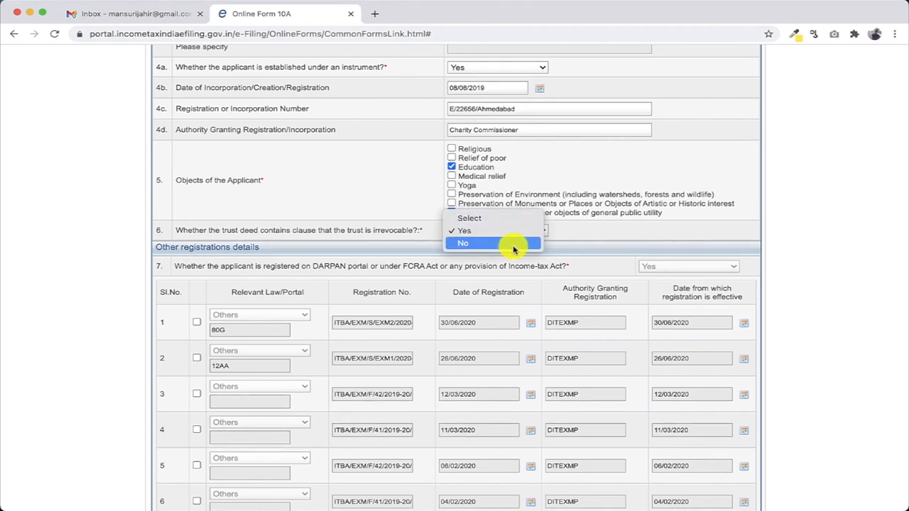
click(511, 233)
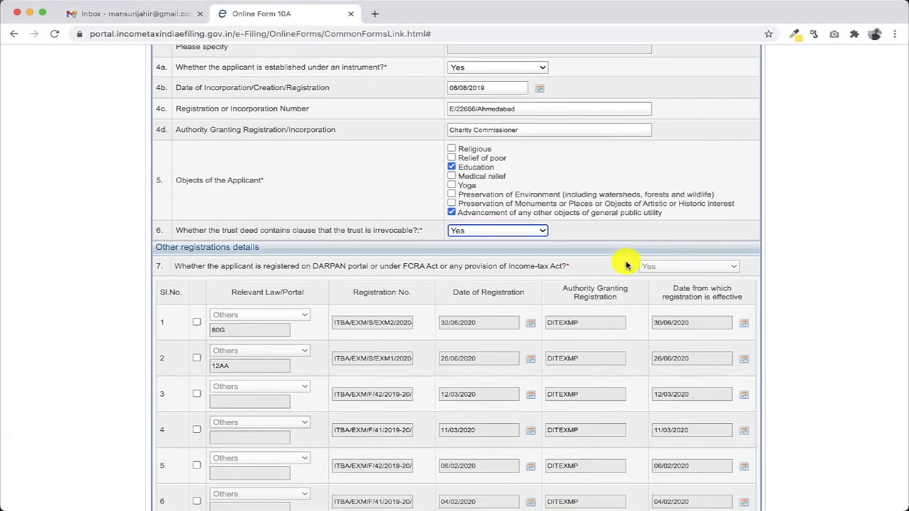
scroll(626, 264, down, 3)
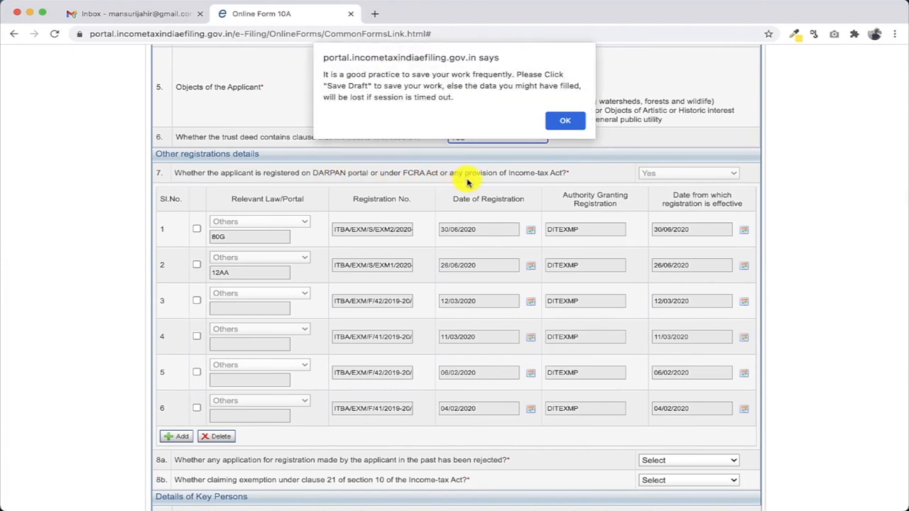
Dismiss the reminder, save the Form 10A draft, and return to the registrations table
click(577, 117)
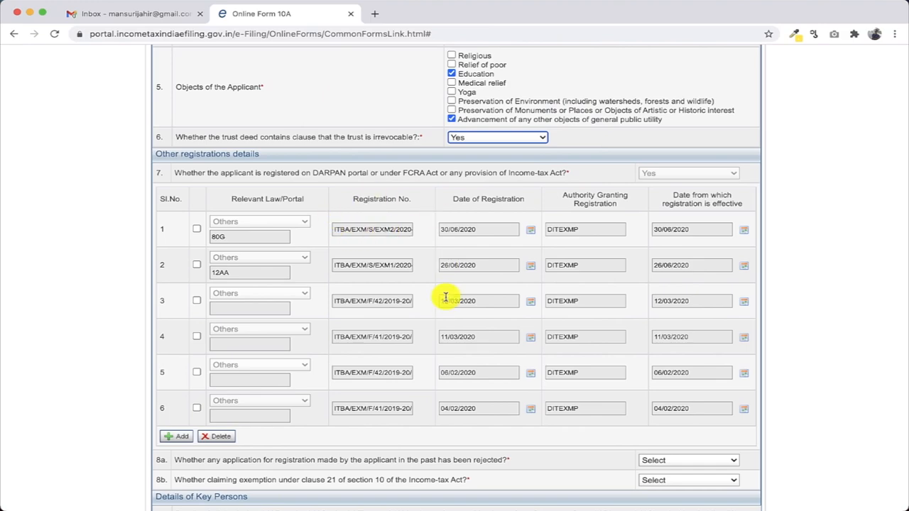
scroll(445, 298, up, 8)
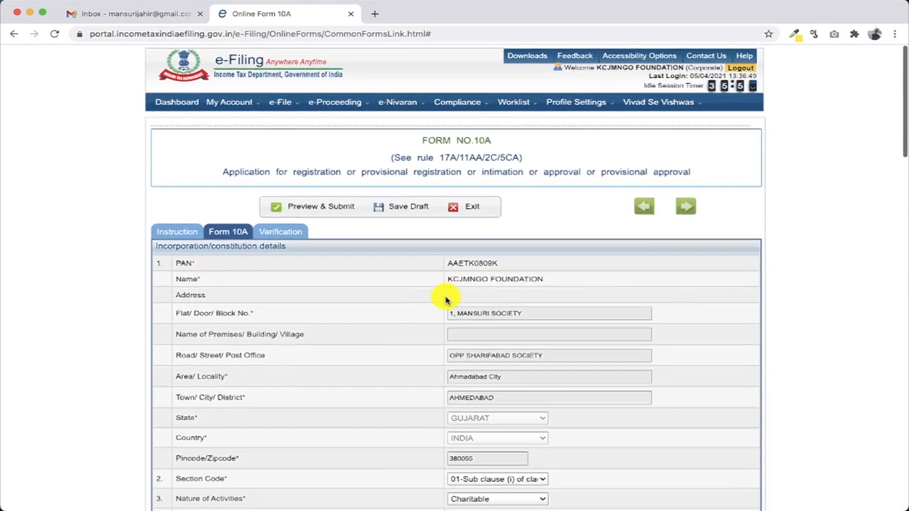
click(396, 206)
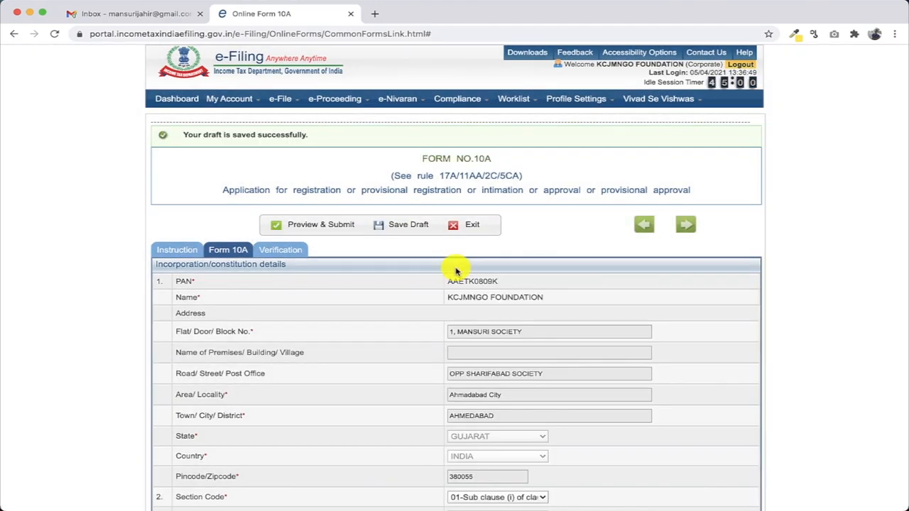
scroll(456, 270, down, 10)
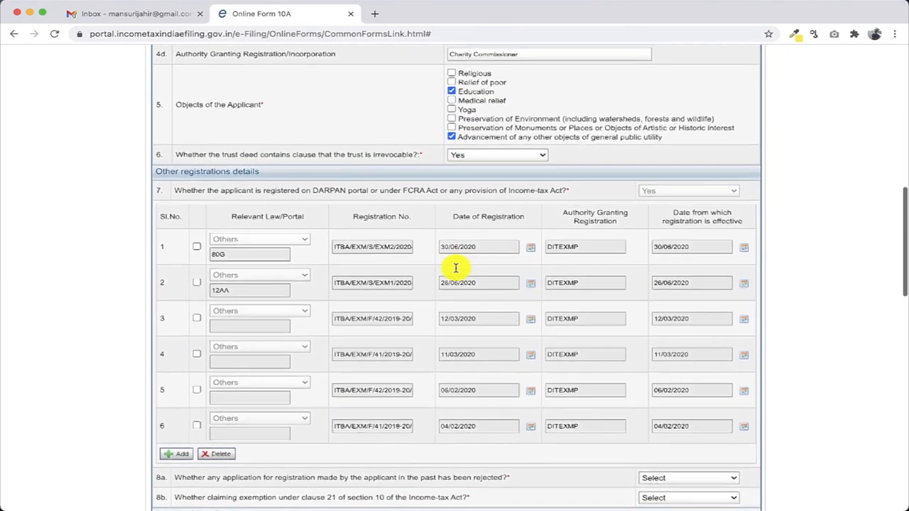
scroll(456, 267, down, 3)
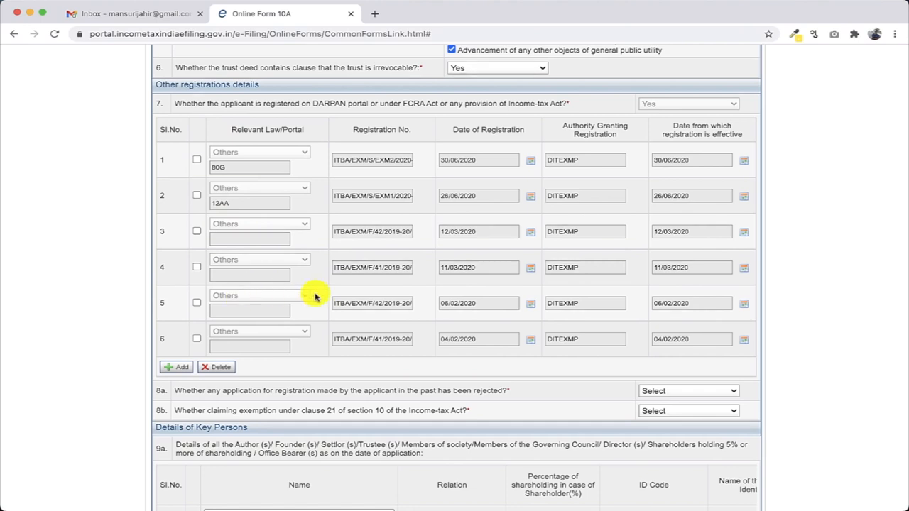
Select all six prefilled registration rows, including 80G and 12AA, and delete them
click(197, 161)
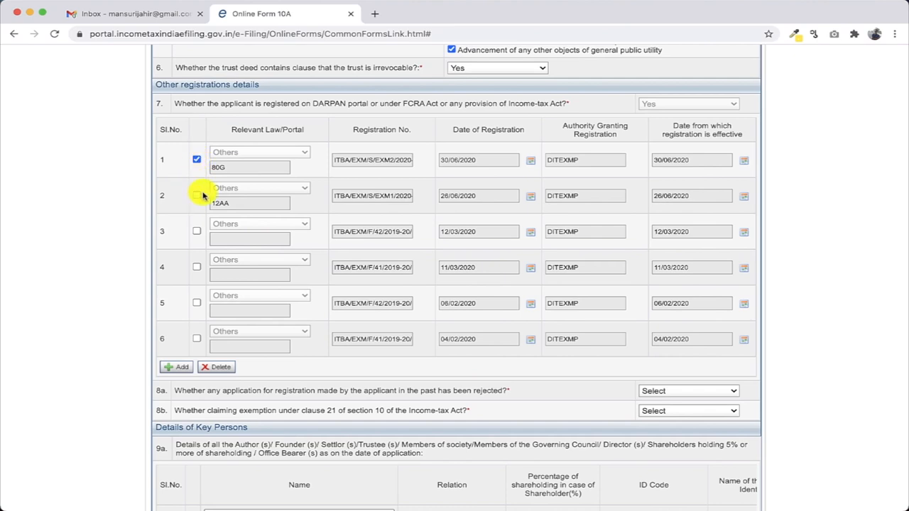
click(196, 197)
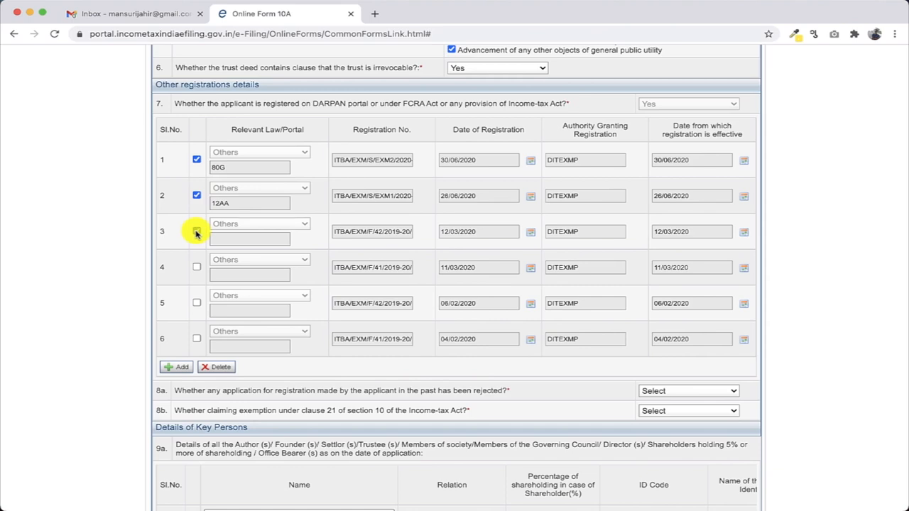
click(197, 232)
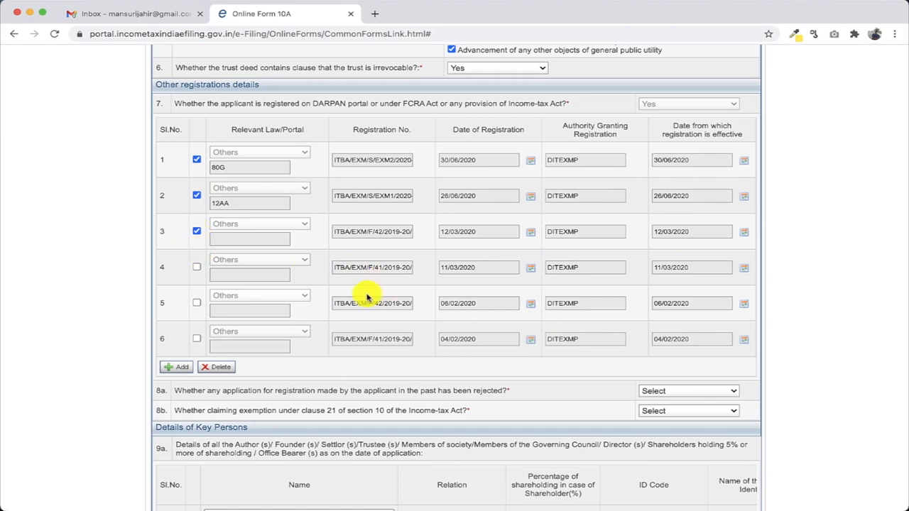
click(196, 268)
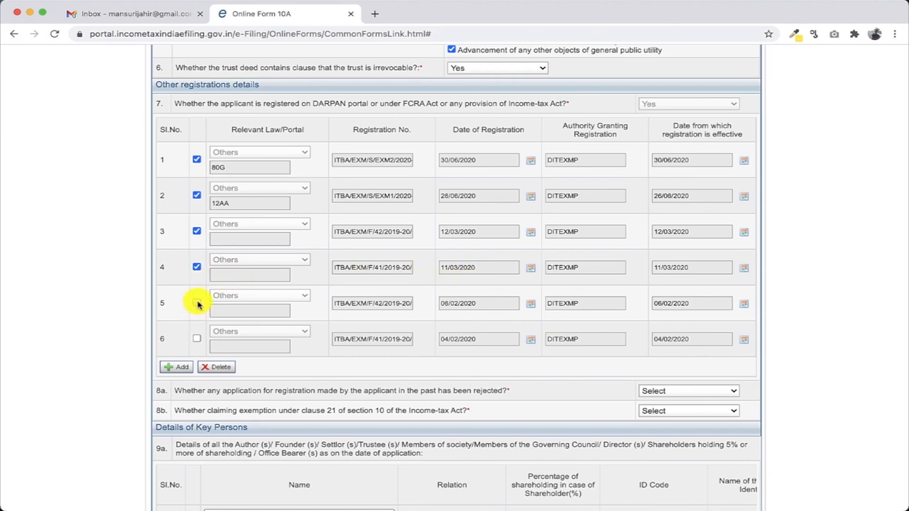
click(197, 303)
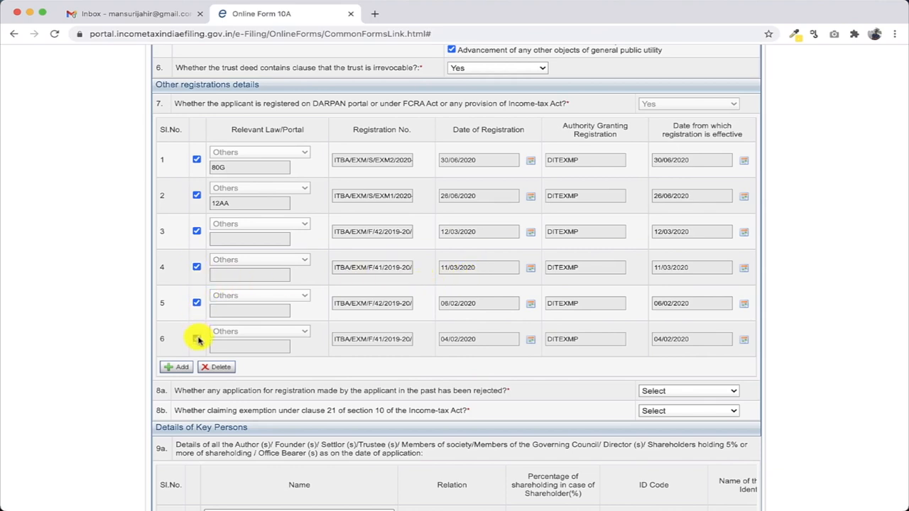
click(196, 339)
click(214, 365)
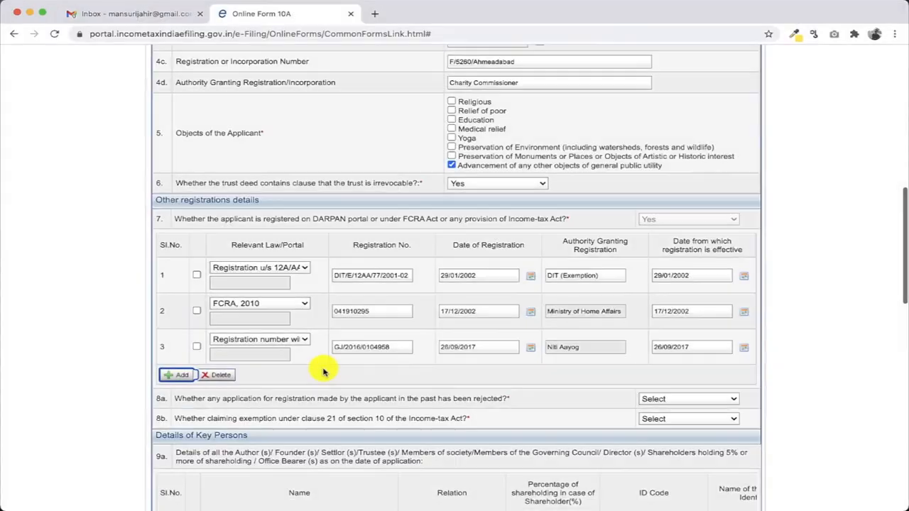
Set question 8a (past rejection) and question 8b (clause 21 exemption) both to No
scroll(324, 367, down, 3)
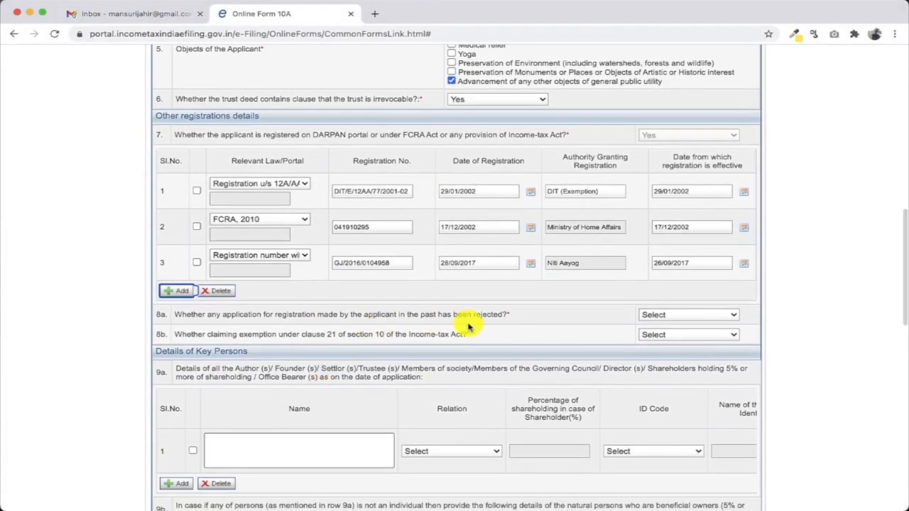
click(680, 321)
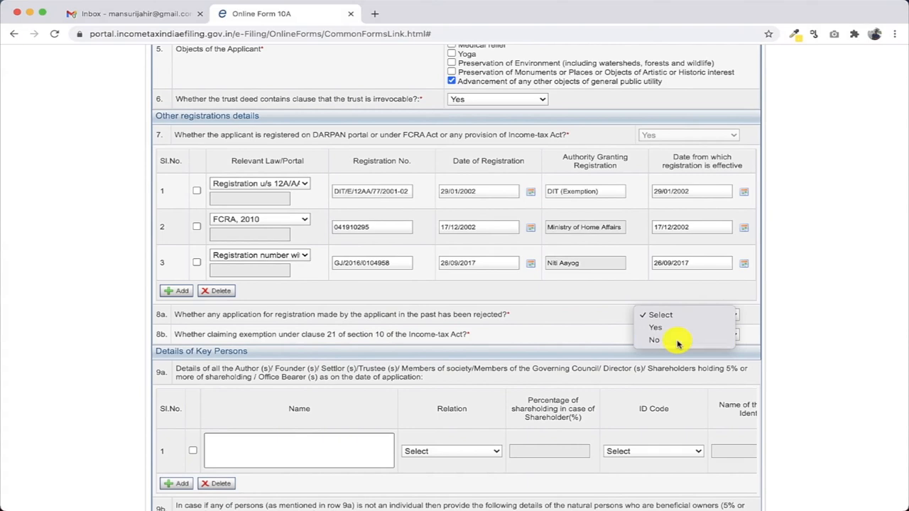
click(678, 341)
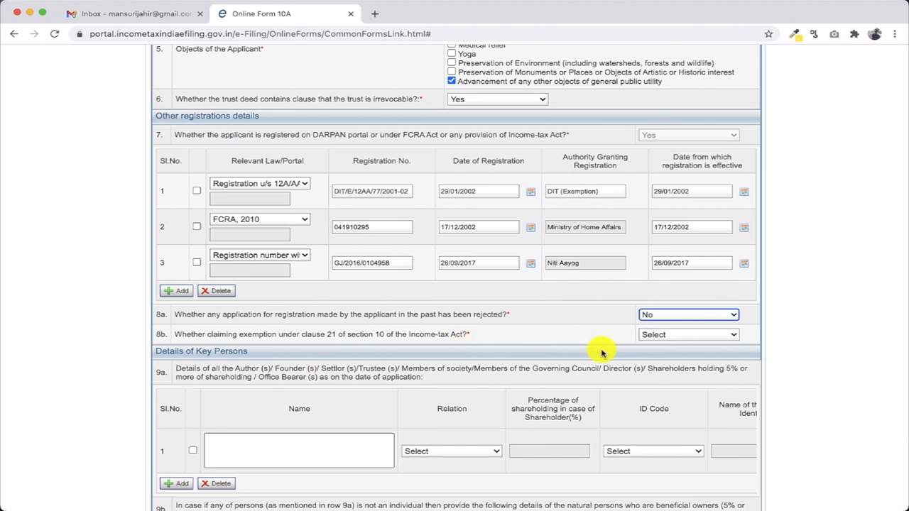
click(664, 339)
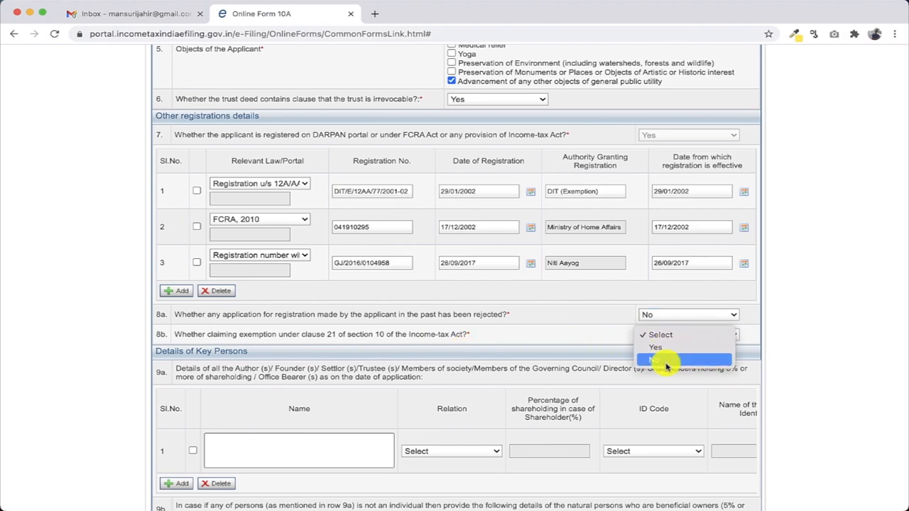
click(666, 361)
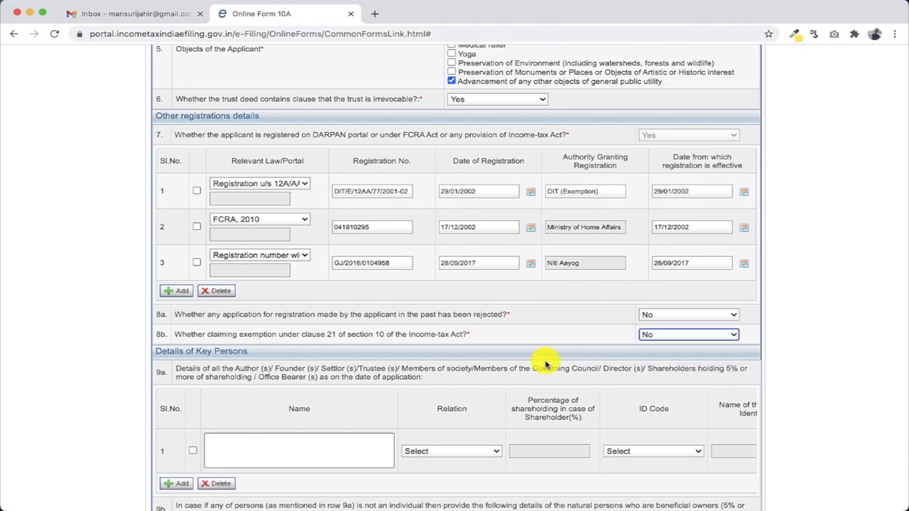
scroll(546, 359, down, 3)
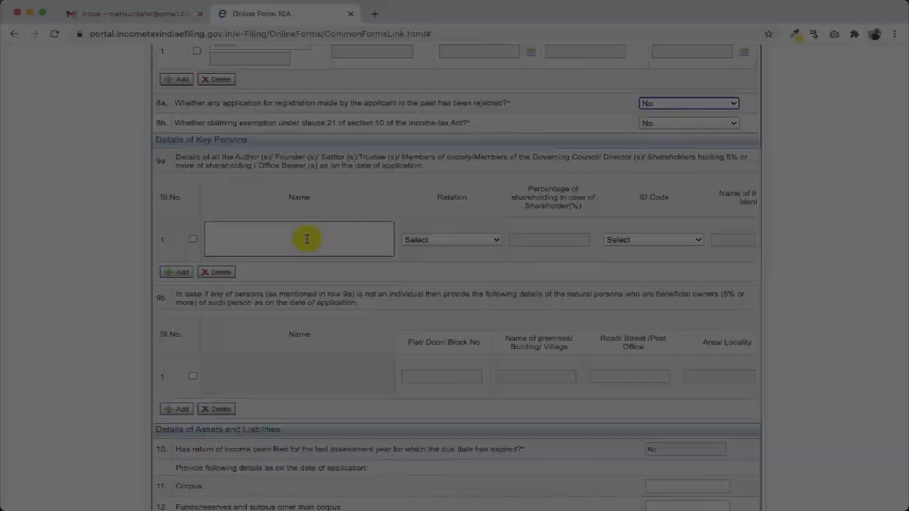
Enter the key person's full name in the Name field of row 1 of table 9a
click(307, 239)
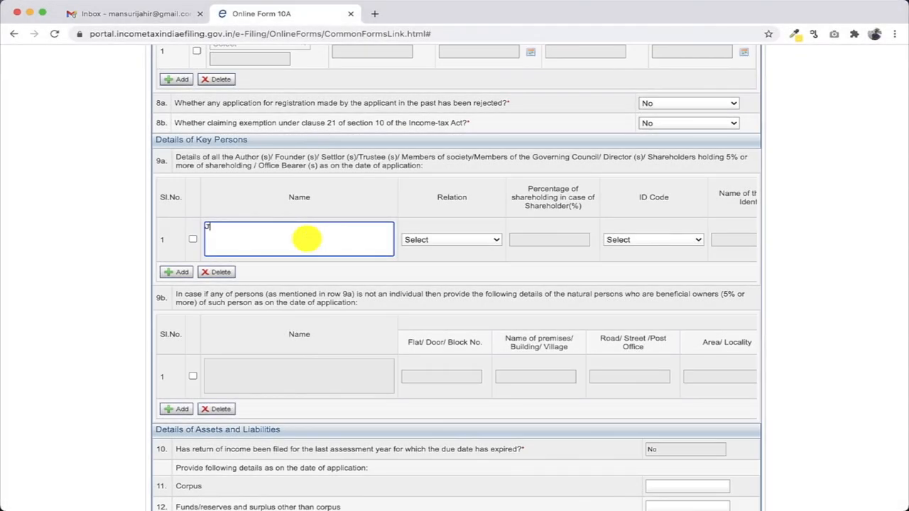
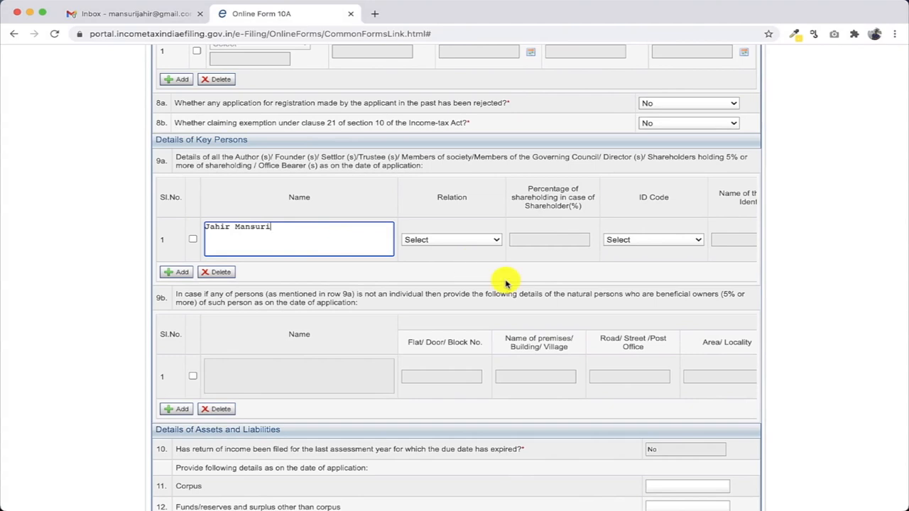
click(488, 241)
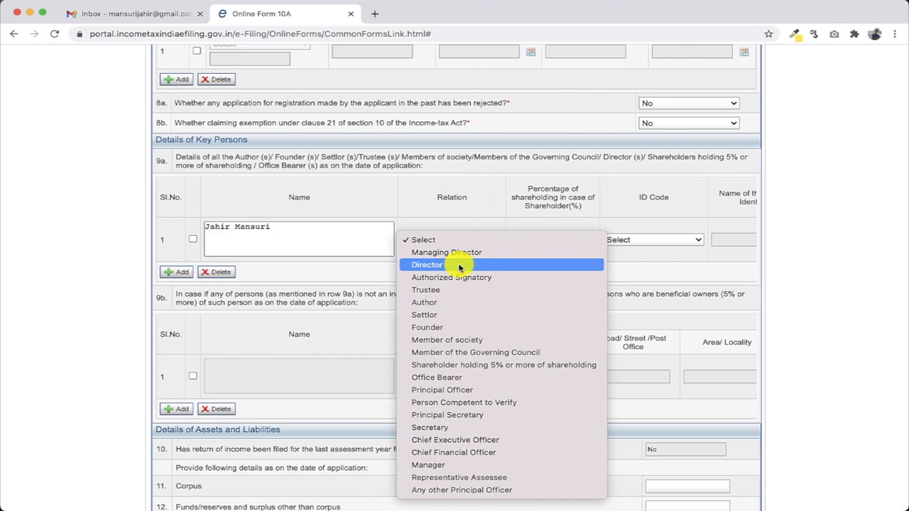
Set row 1's relation to Trustee and its ID Code to 01-Permanent Account Number
click(497, 290)
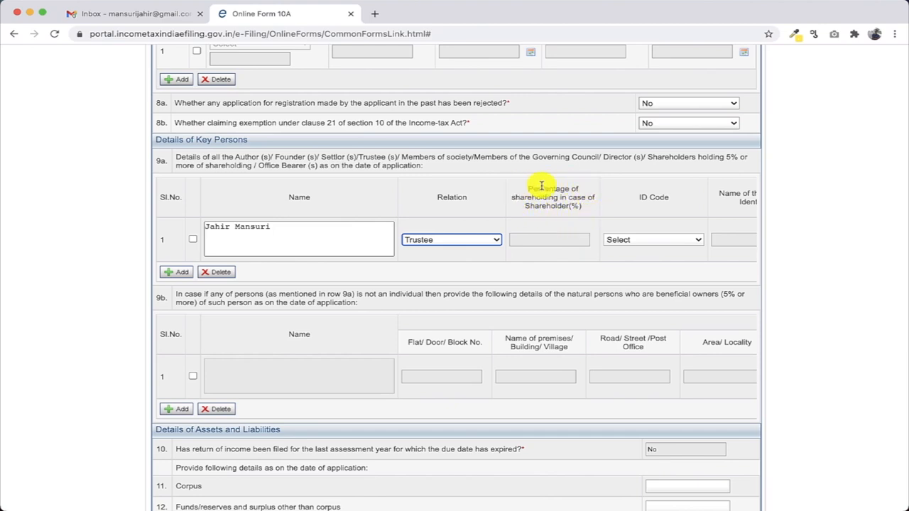
click(657, 240)
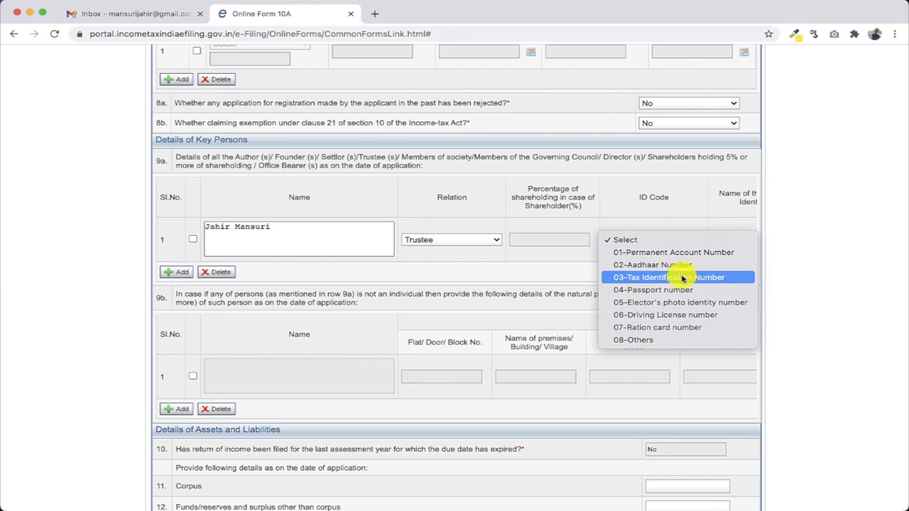
click(685, 260)
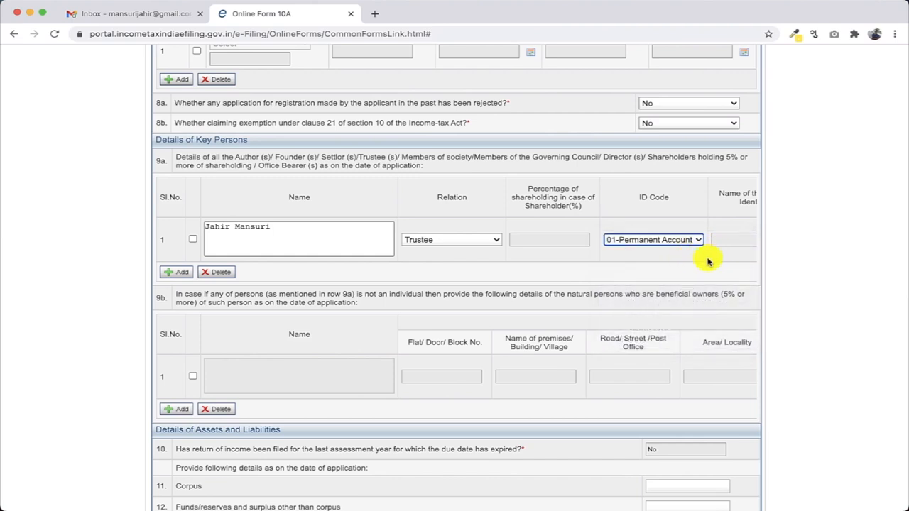
scroll(705, 264, right, 5)
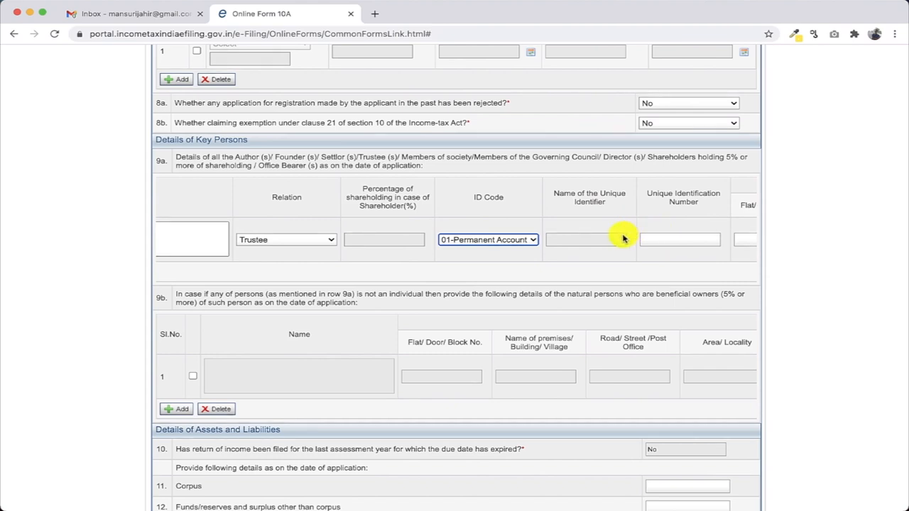
scroll(623, 239, right, 3)
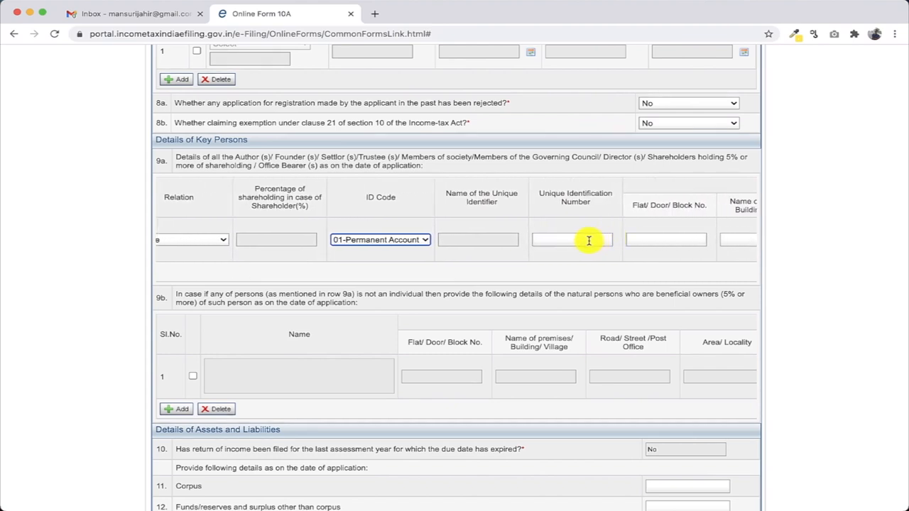
scroll(587, 240, right, 3)
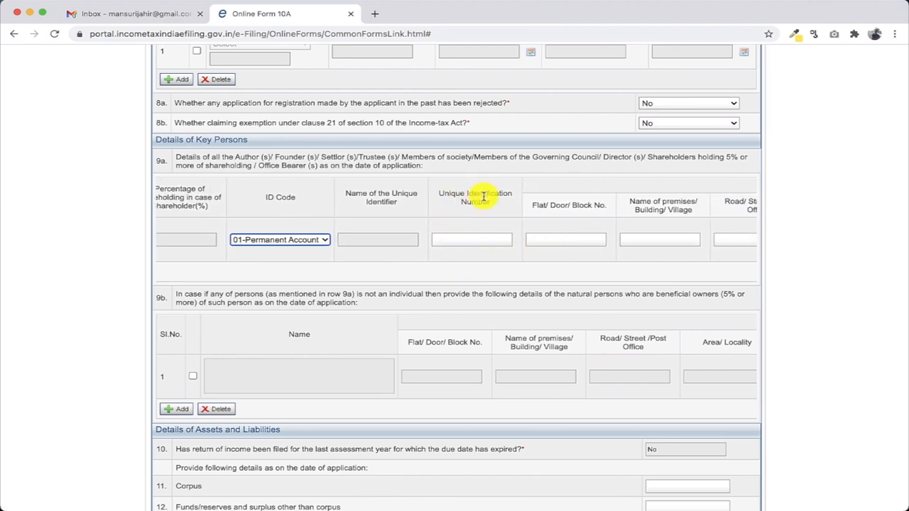
click(482, 241)
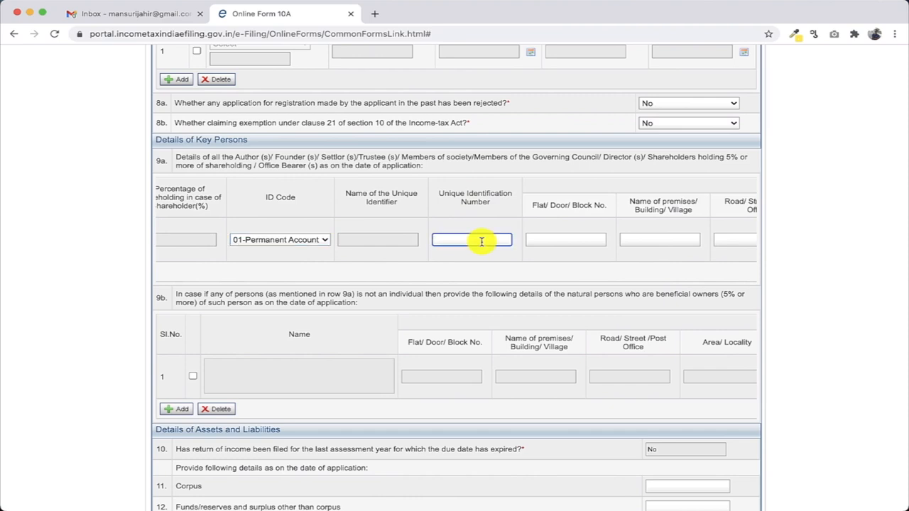
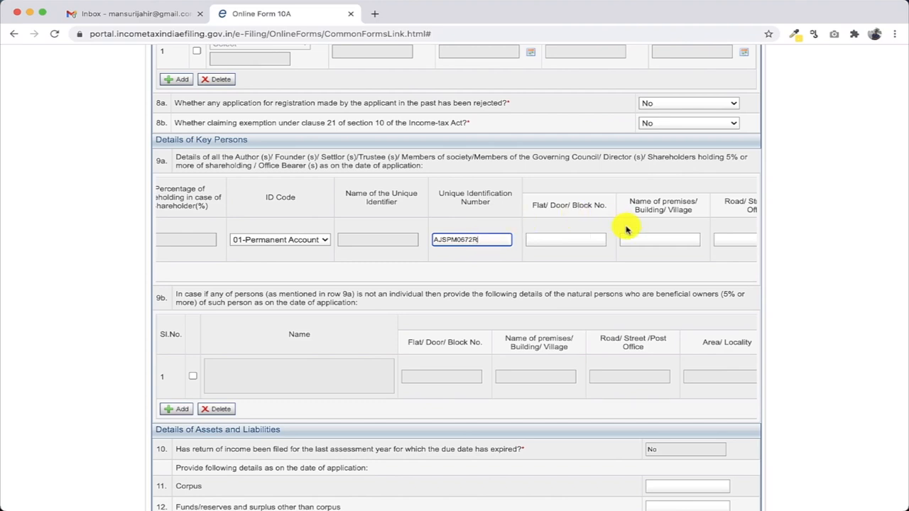
click(595, 234)
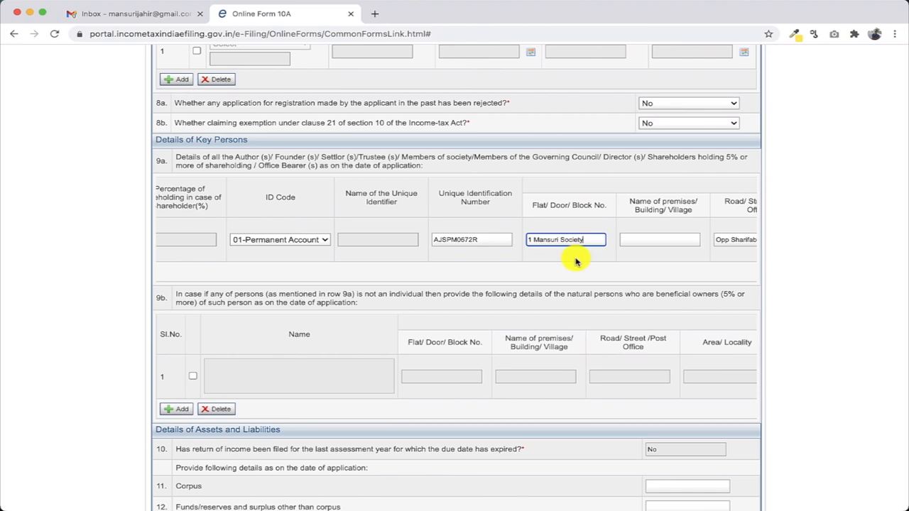
scroll(576, 262, right, 1)
scroll(576, 262, right, 5)
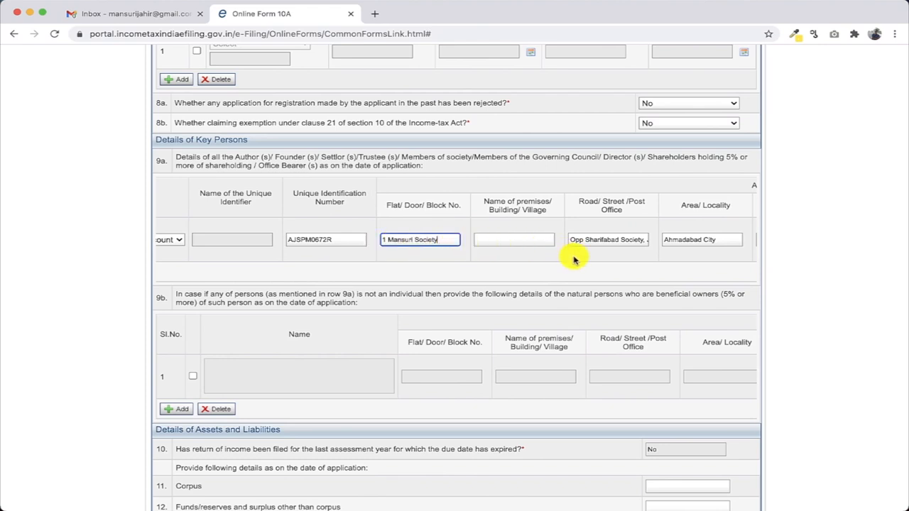
scroll(574, 260, right, 5)
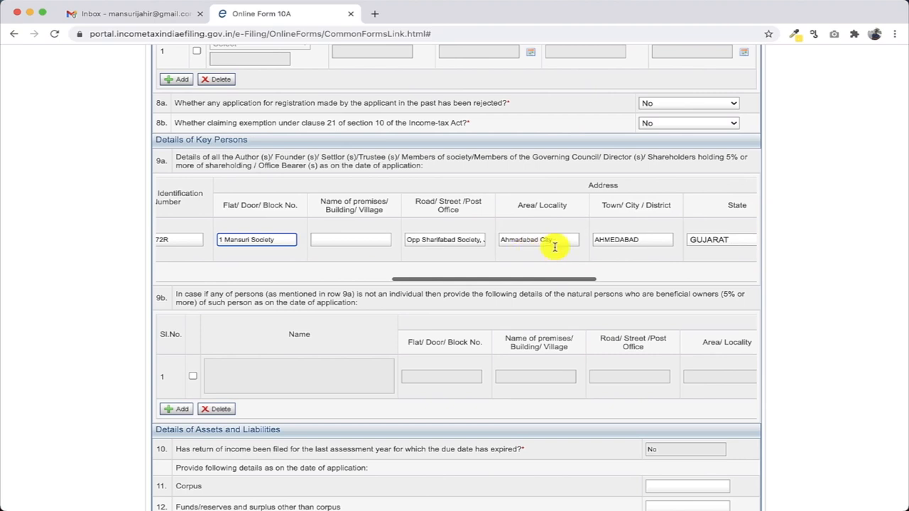
scroll(618, 244, right, 8)
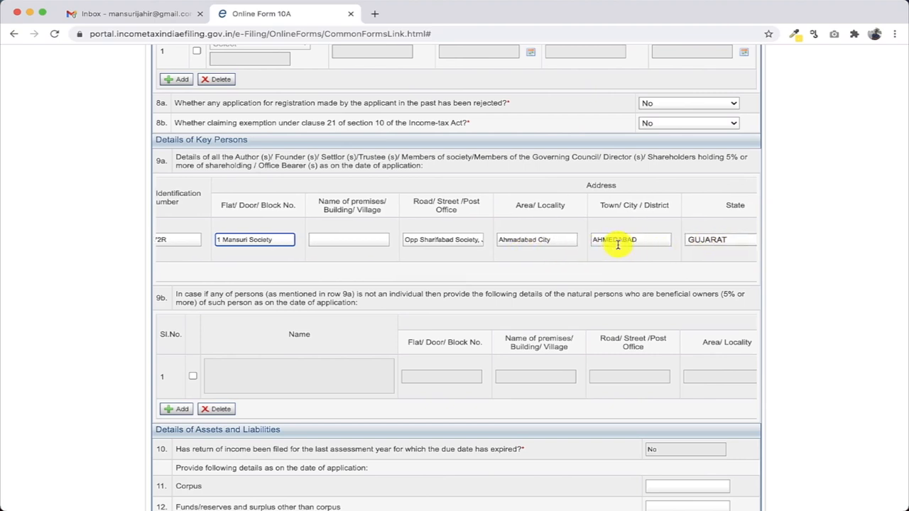
scroll(617, 241, right, 1)
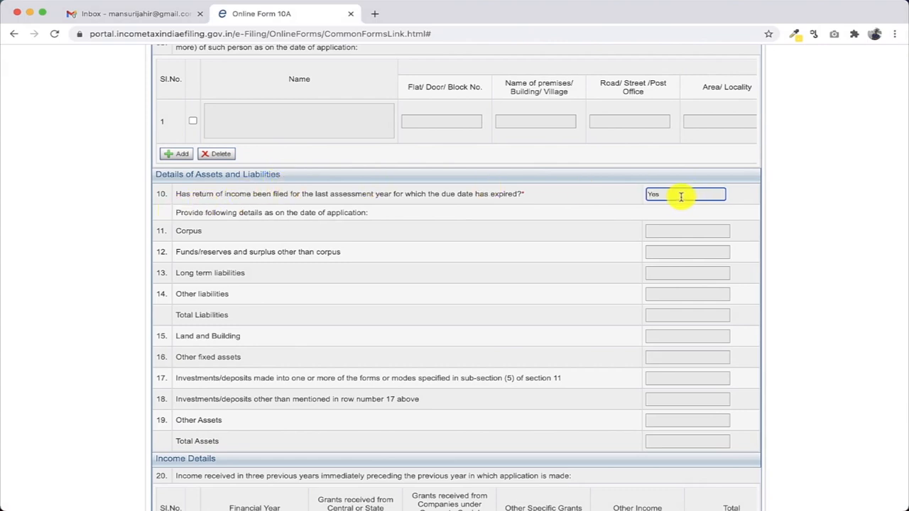
Set the row 10 'return filed last year' answer to Yes
double_click(655, 195)
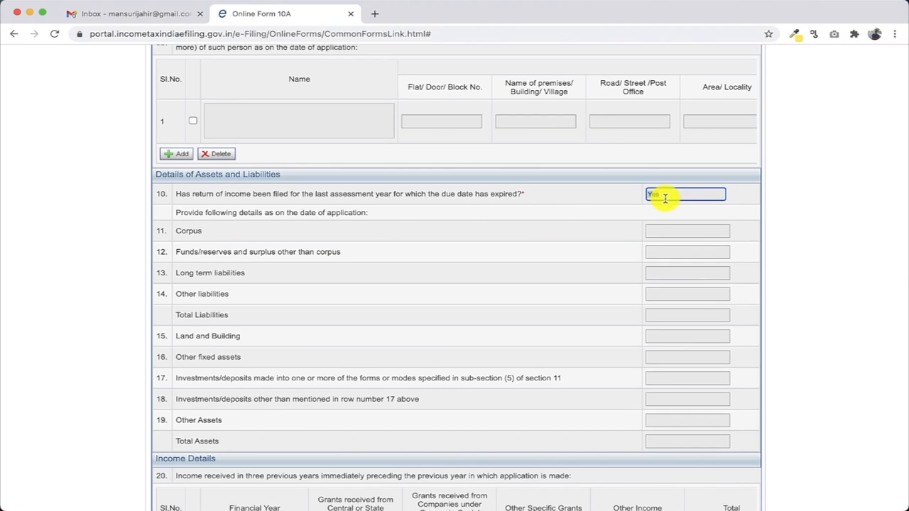
key(Down)
key(Up)
key(Down)
key(Up)
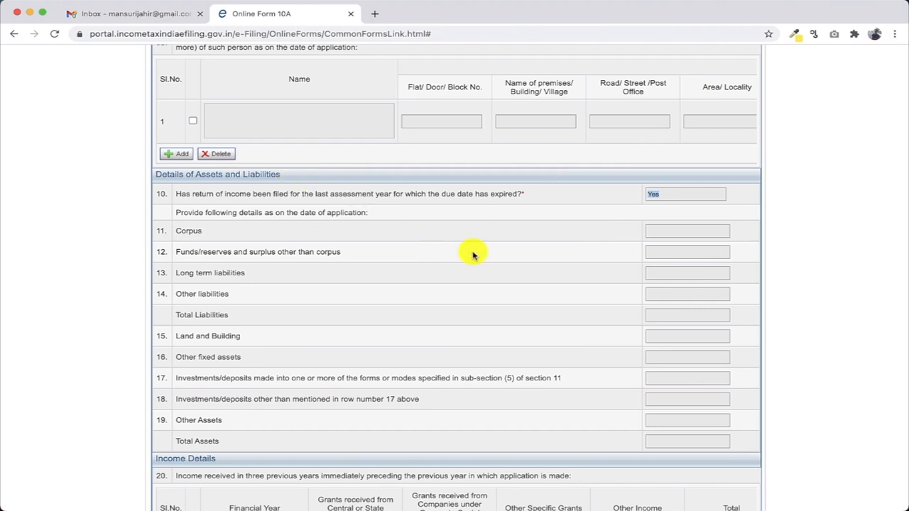
scroll(474, 255, down, 3)
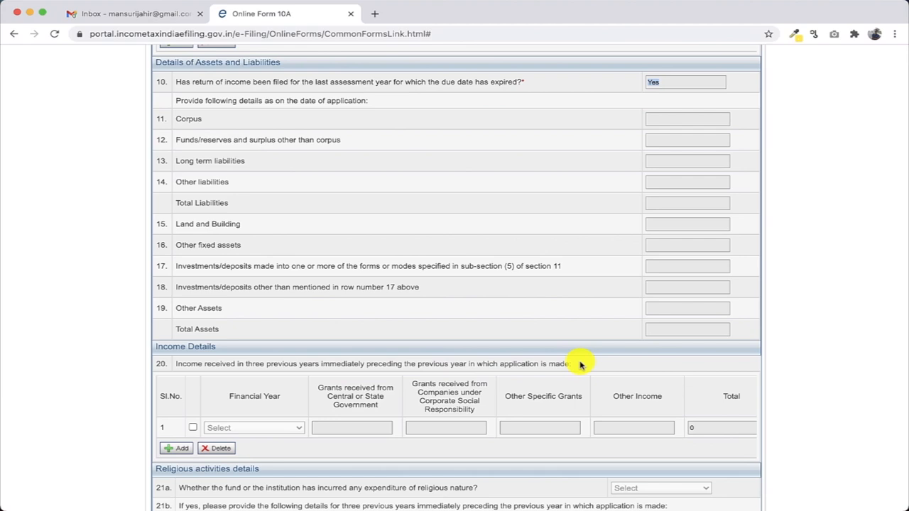
scroll(579, 362, down, 3)
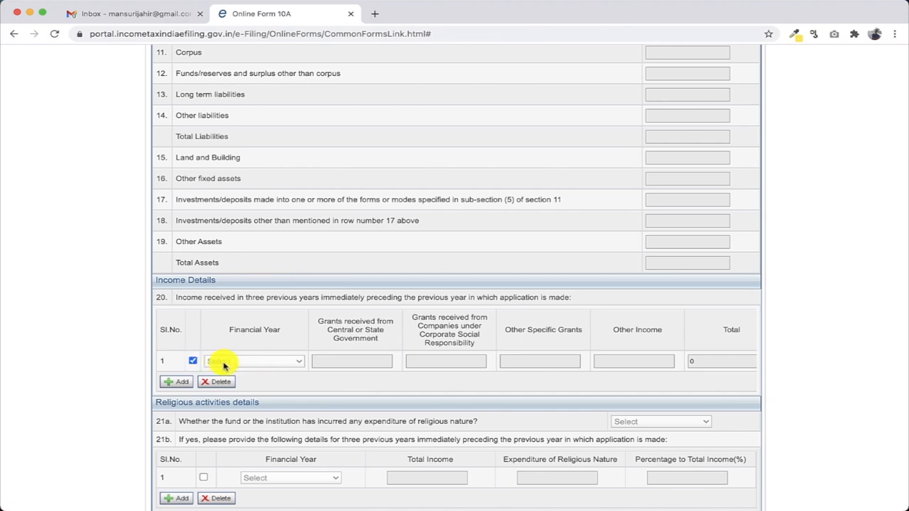
click(192, 362)
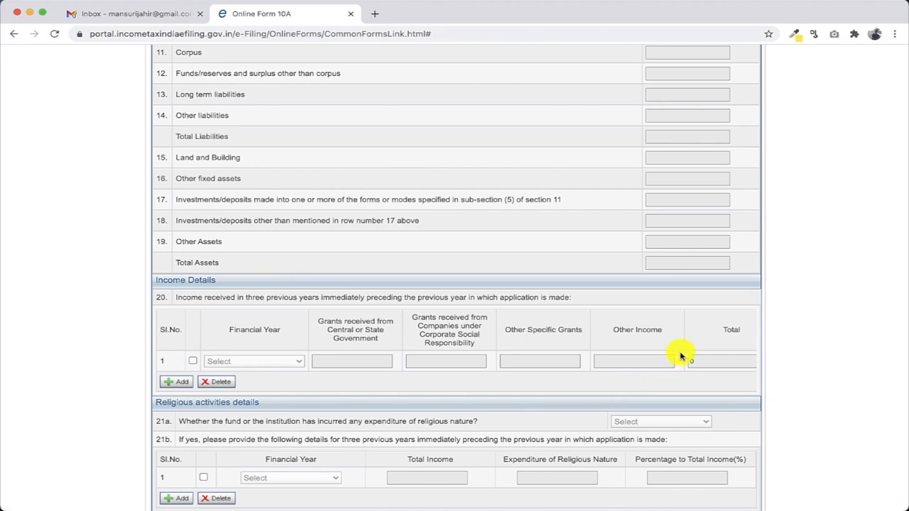
scroll(680, 356, right, 2)
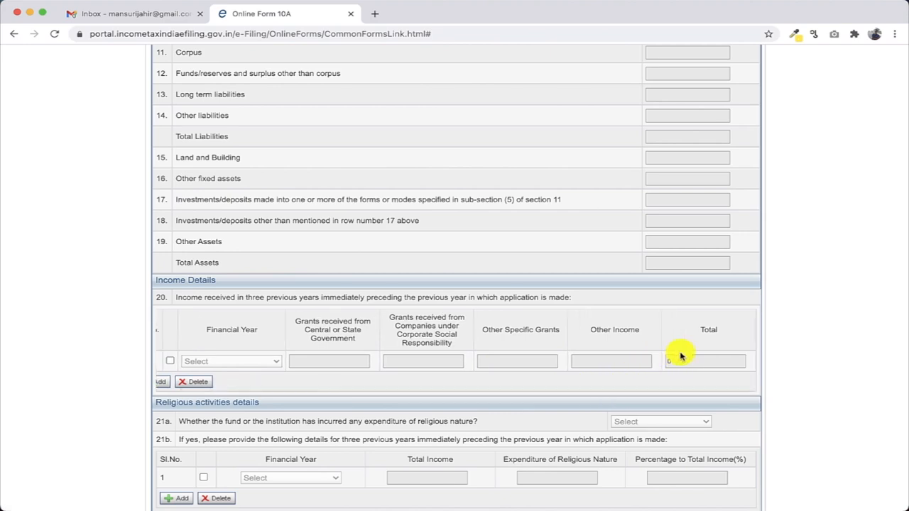
scroll(680, 357, left, 2)
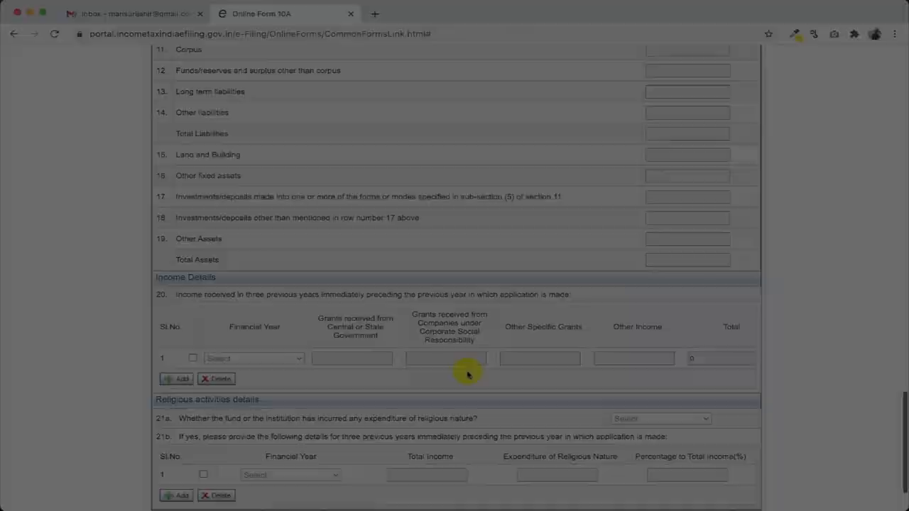
scroll(466, 374, down, 1)
scroll(467, 375, down, 1)
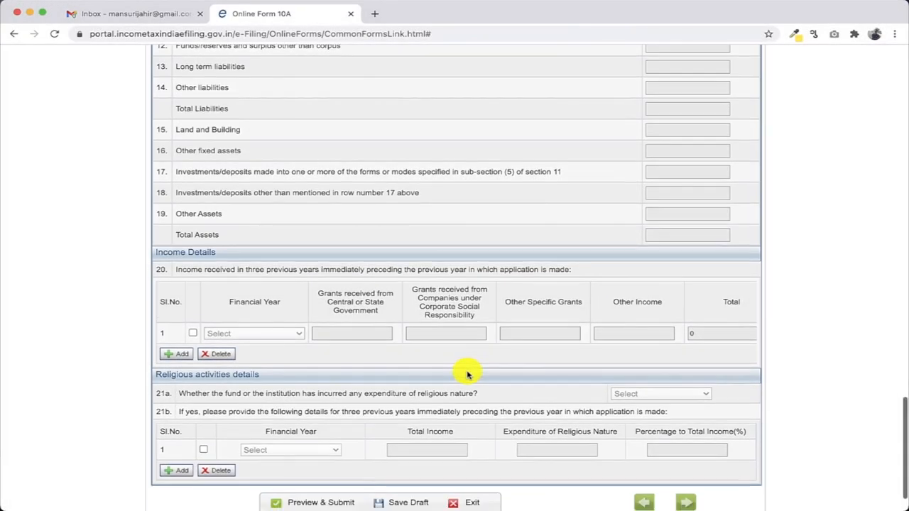
Scroll down the Form 10A preview toward Attachments and switch to another window
scroll(467, 374, down, 1)
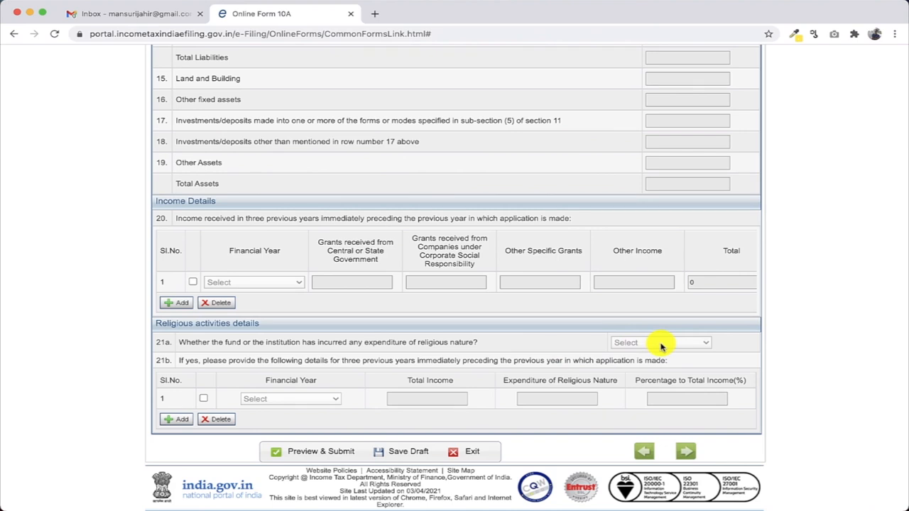
key(super+Tab)
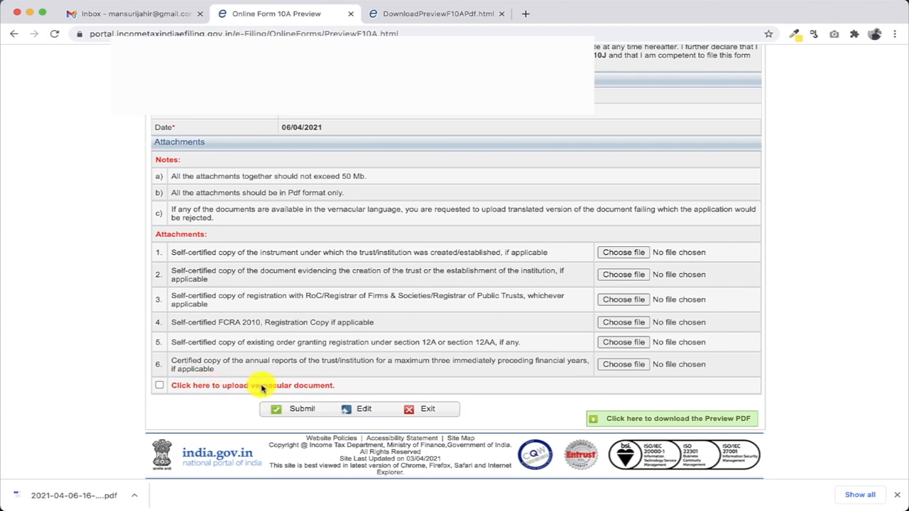
Tick the vernacular document upload option, then submit Form 10A to reach Signature Upload
click(159, 386)
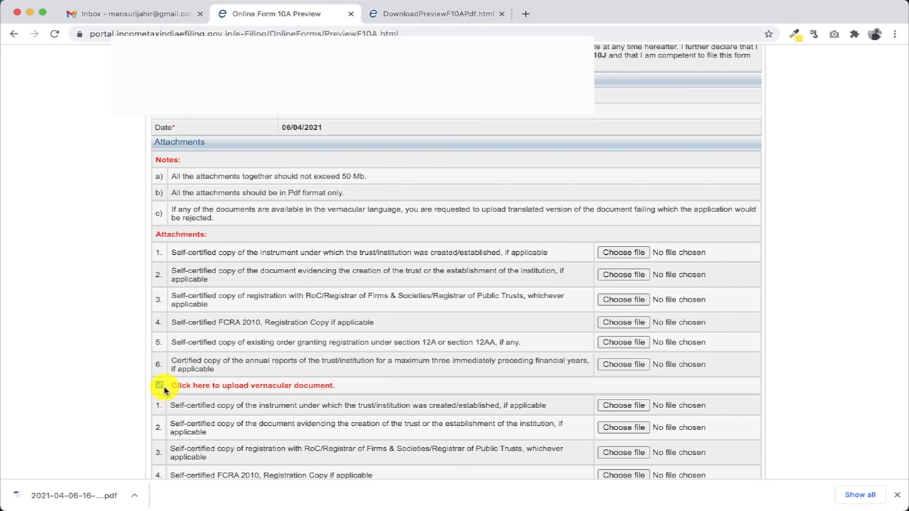
scroll(163, 391, down, 3)
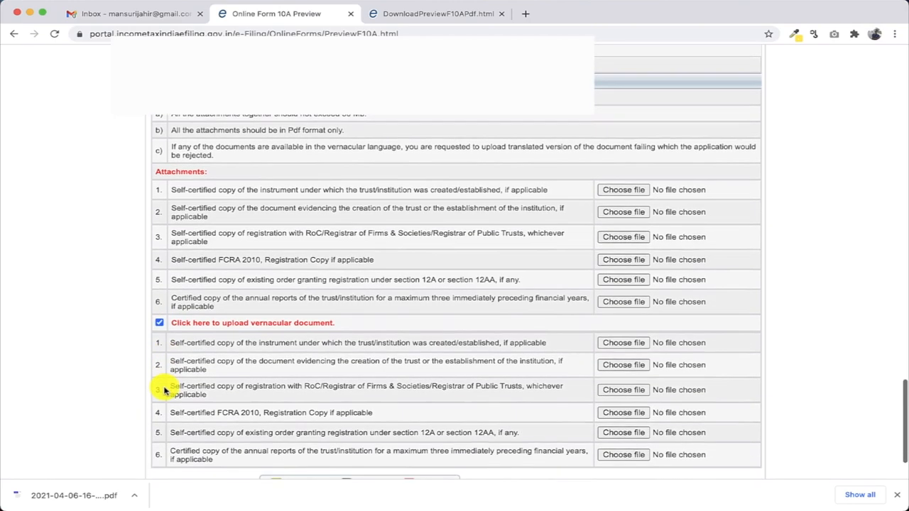
scroll(164, 391, down, 1)
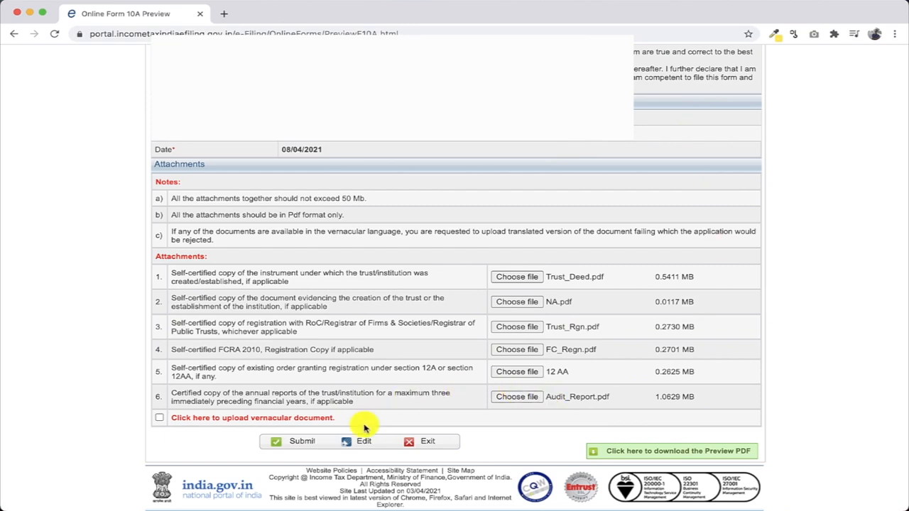
click(290, 446)
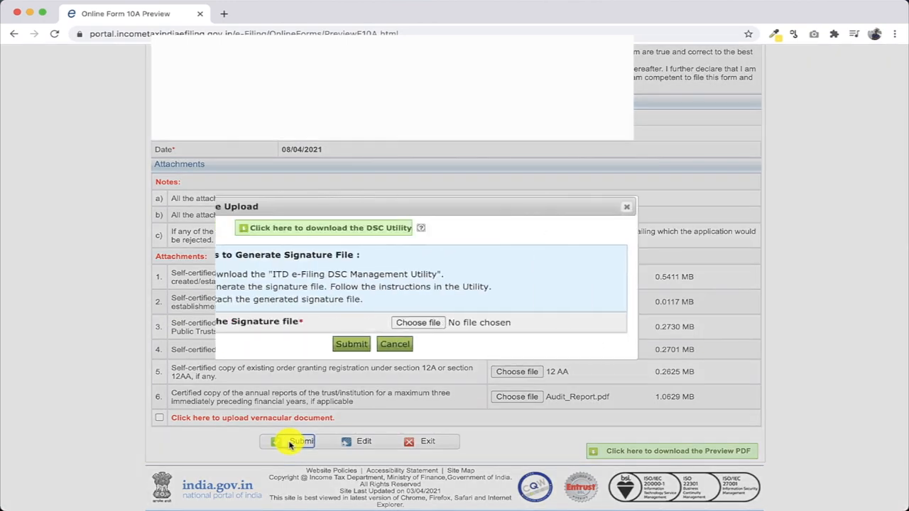